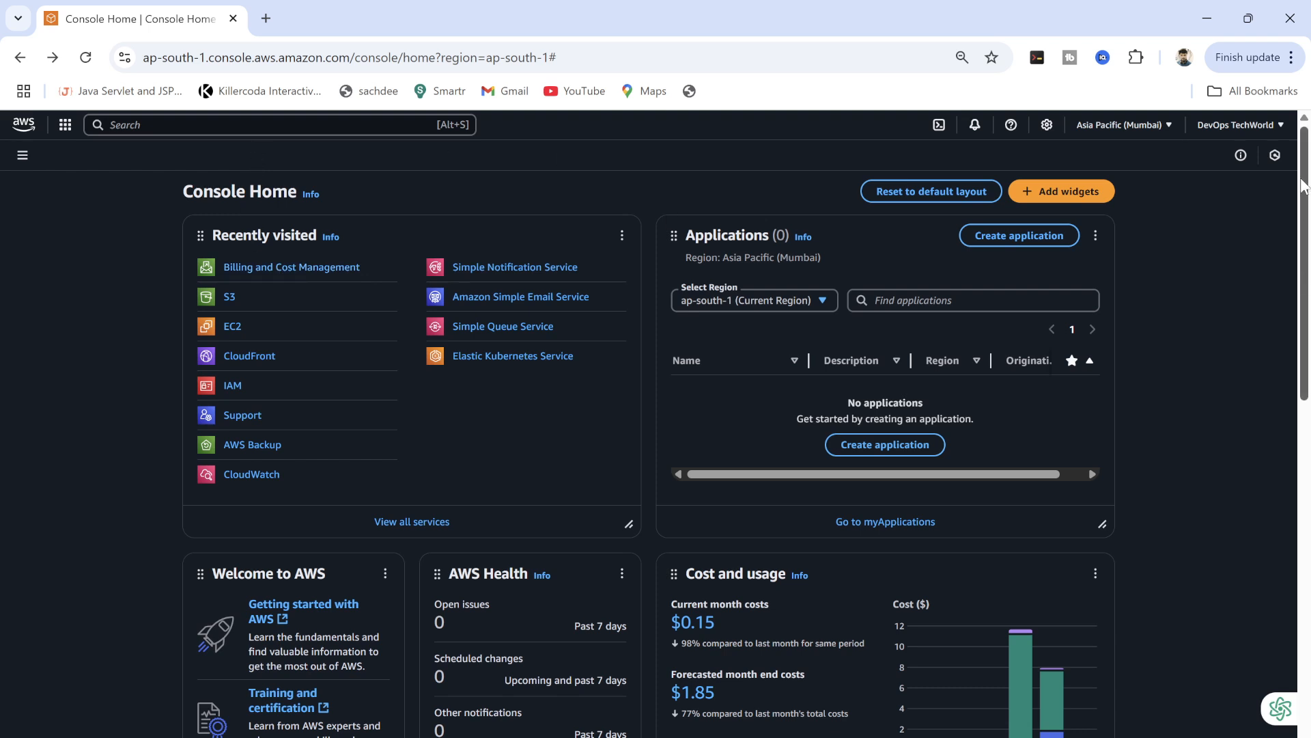
Search 'billing' and open Billing and Cost Management in a new browser tab.
key("alt+s")
type("billing")
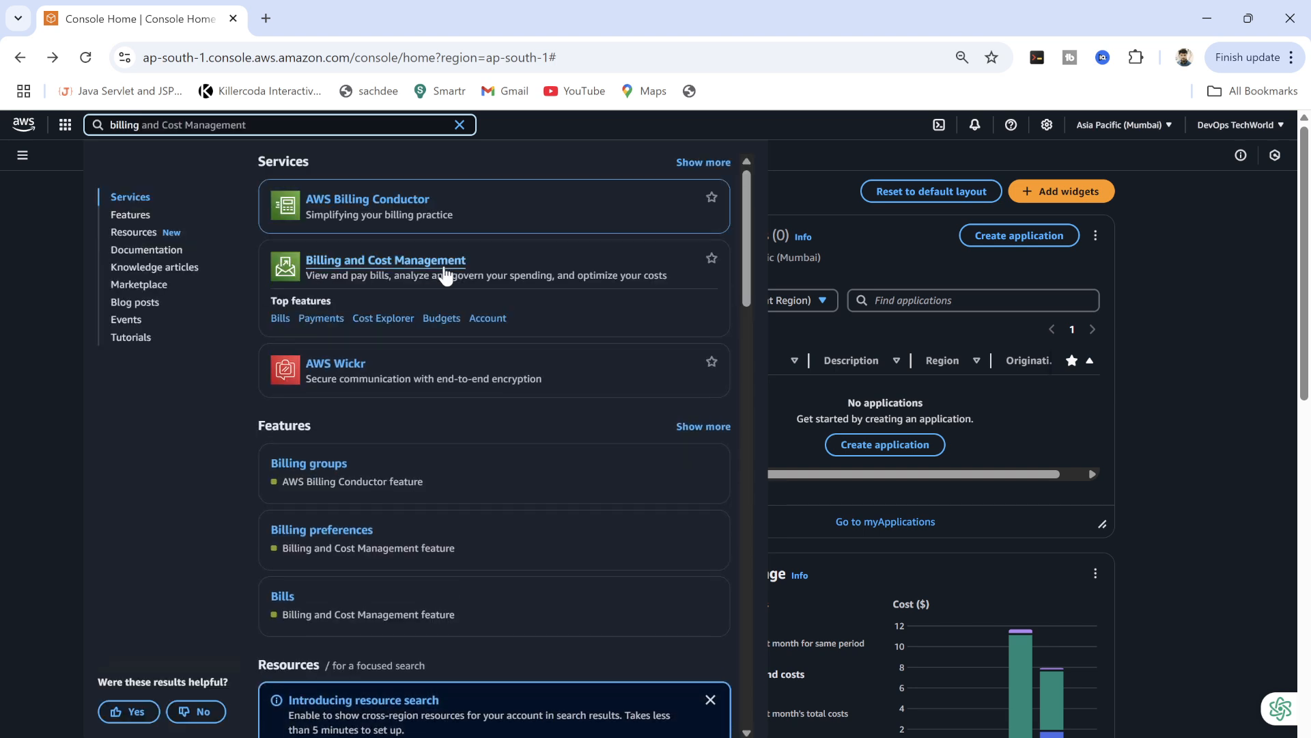
right_click(391, 265)
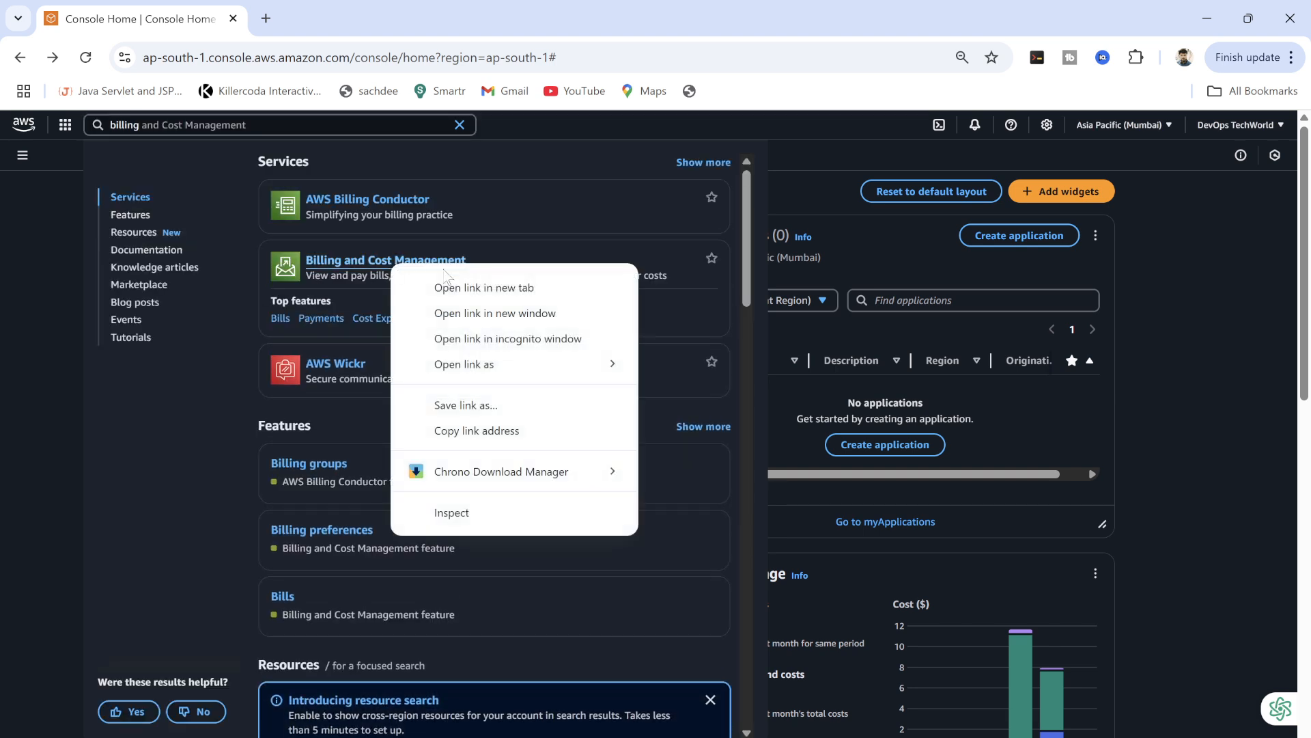
left_click(474, 285)
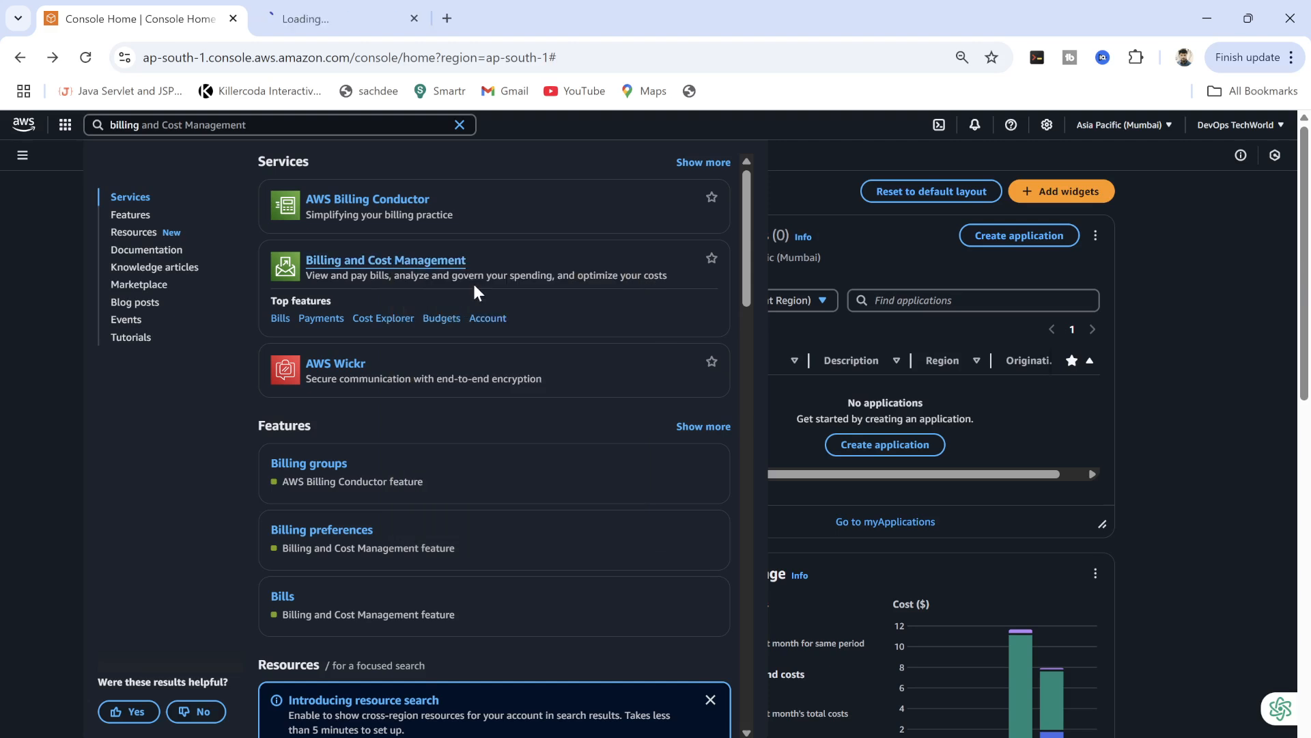
left_click(1170, 293)
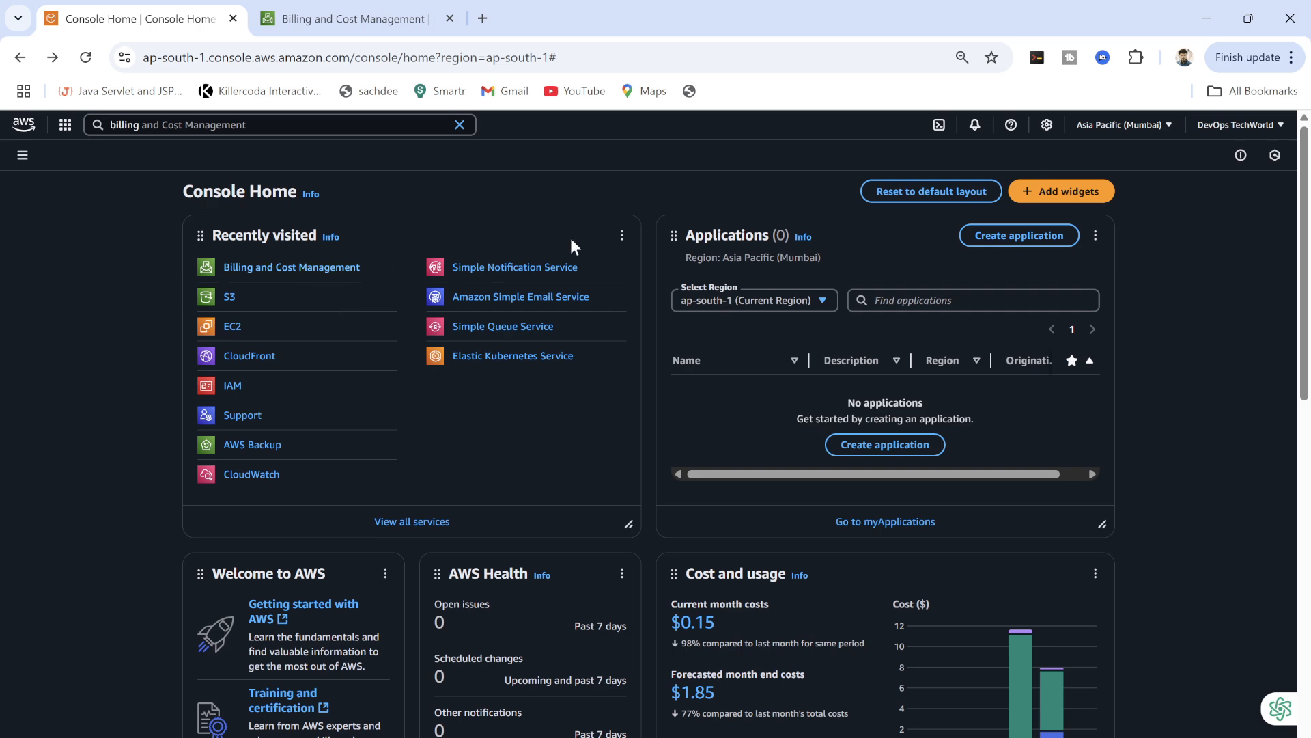
Open Billing and Cost Management from the account menu in another tab and switch to it.
left_click(1274, 129)
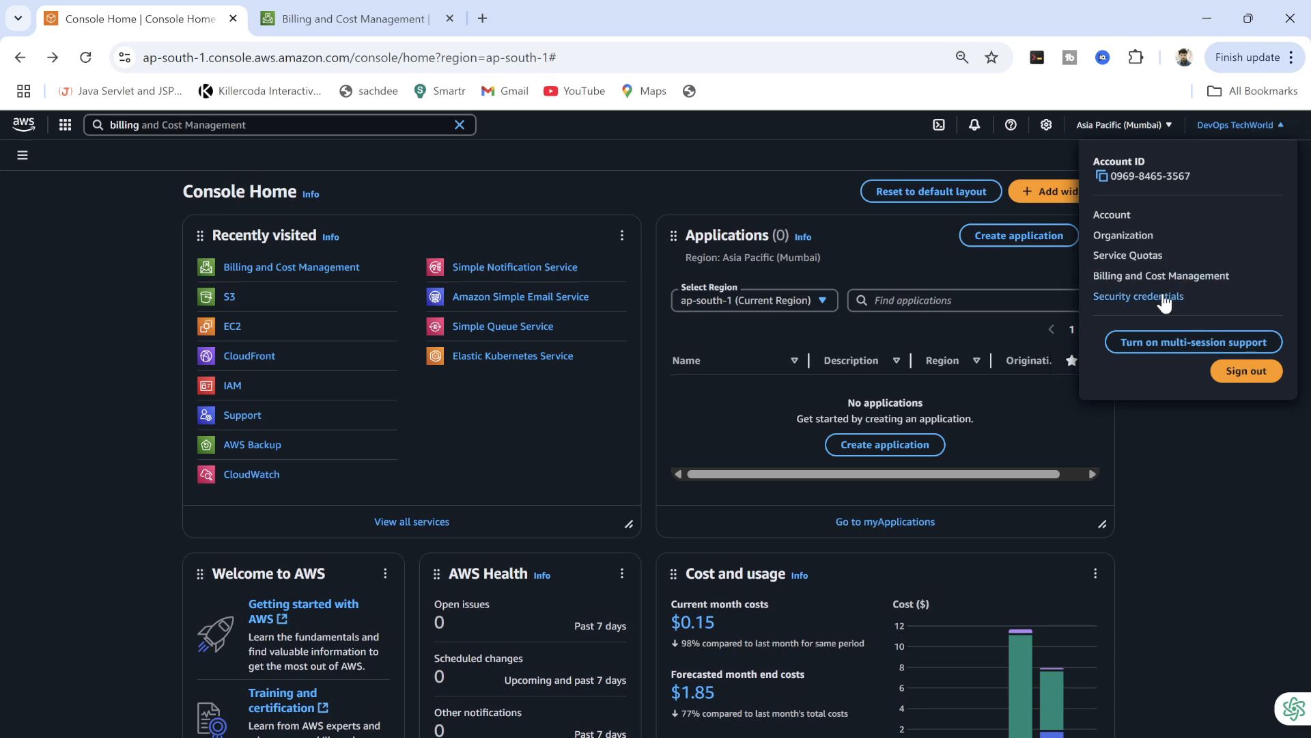
right_click(1151, 276)
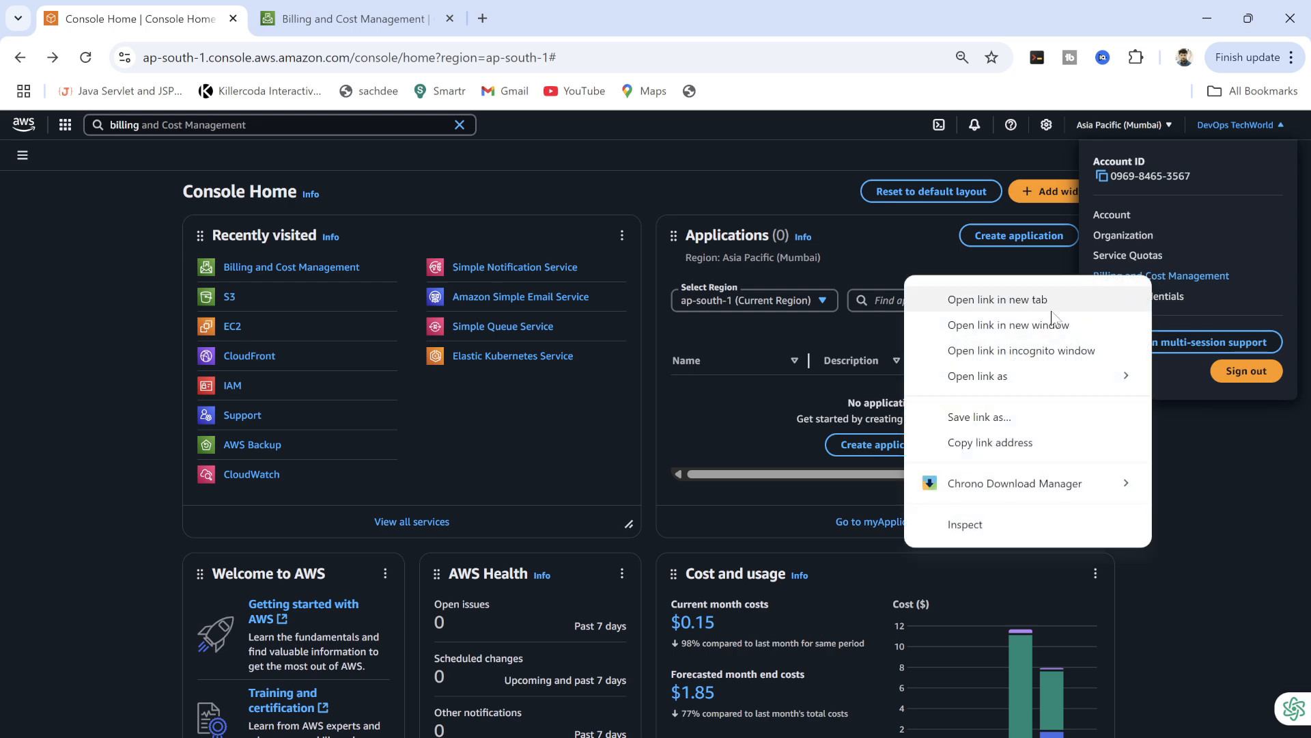
left_click(1003, 300)
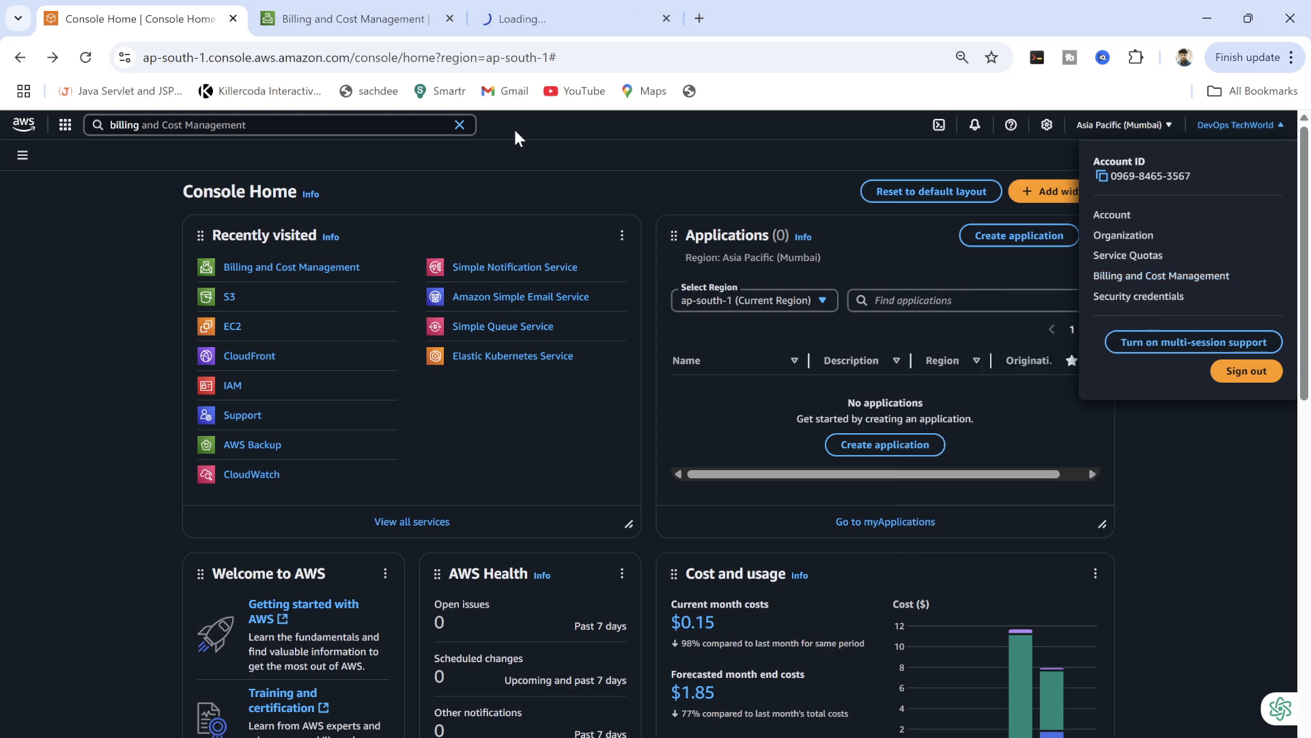
left_click(327, 31)
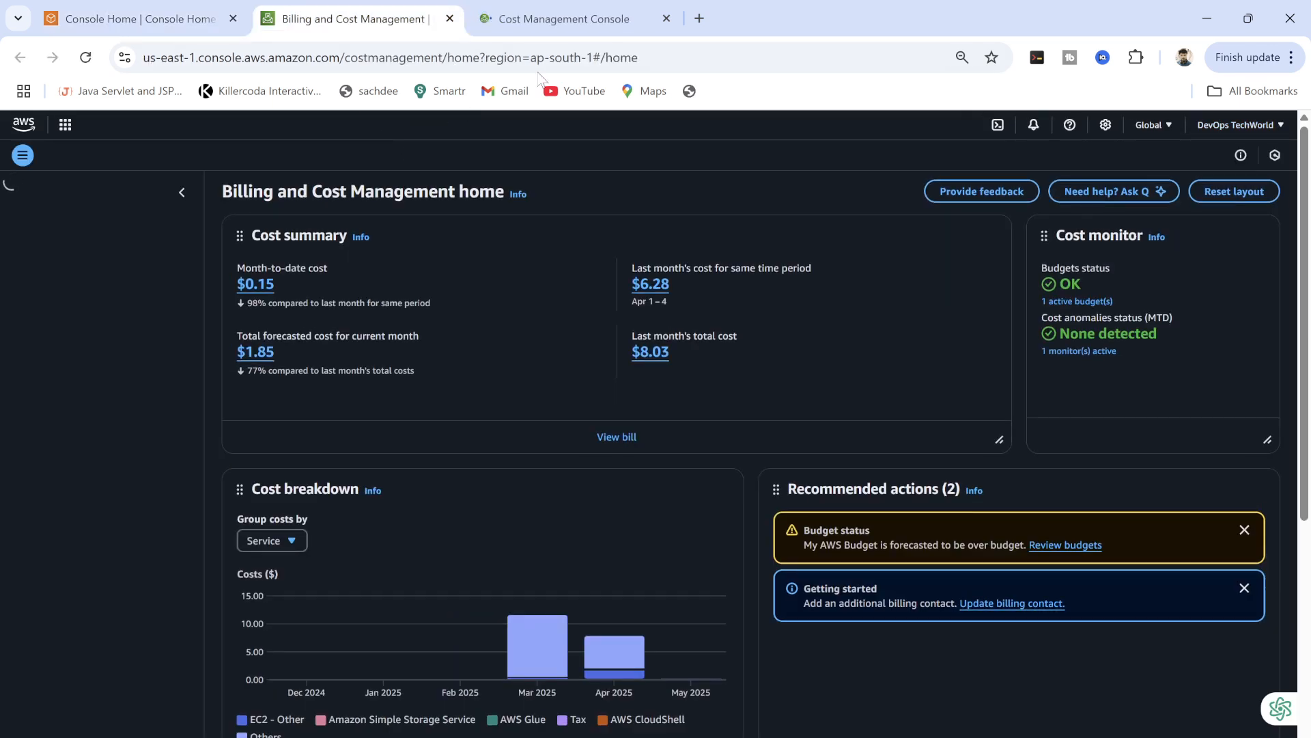
On the newest billing tab, review the month-to-date costs and Mar 2025 bar, then open Bills.
left_click(561, 18)
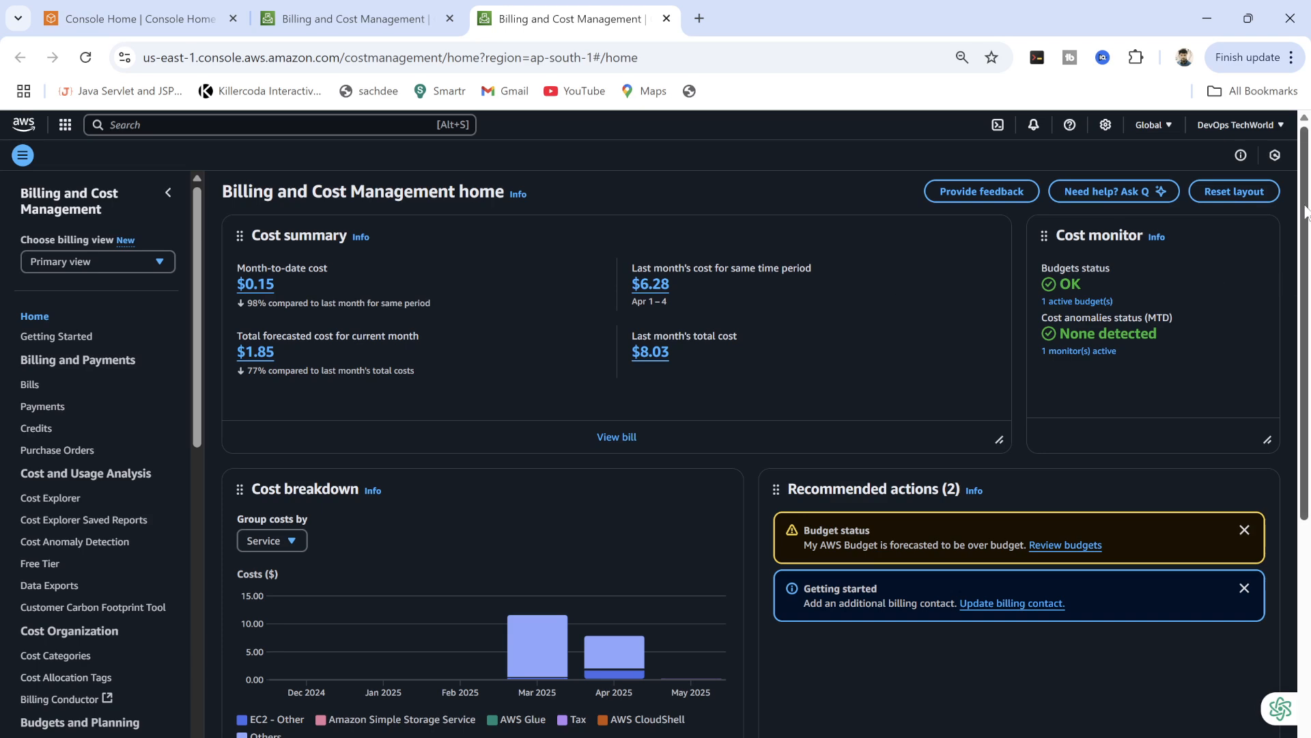
mouse_move(1304, 213)
left_mouse_down()
mouse_move(1268, 606)
mouse_move(1304, 226)
left_mouse_up()
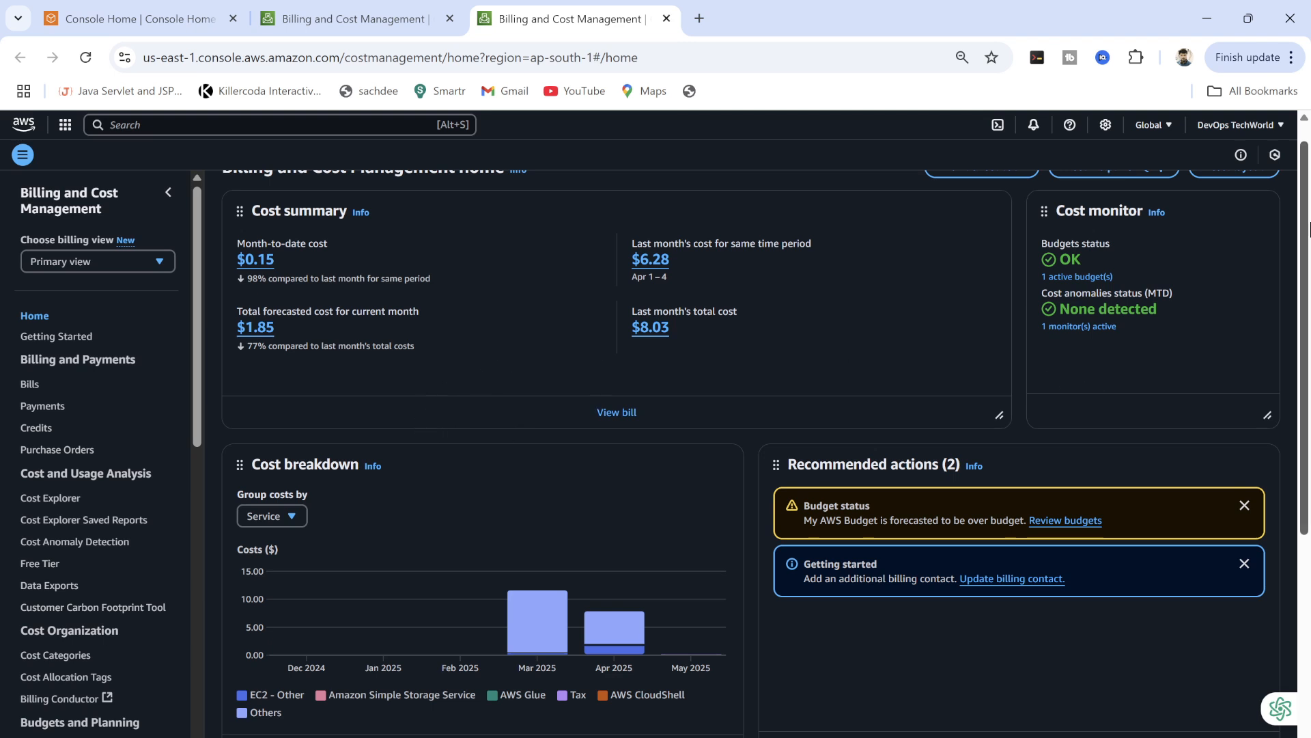
scroll(1309, 228, "down", 2)
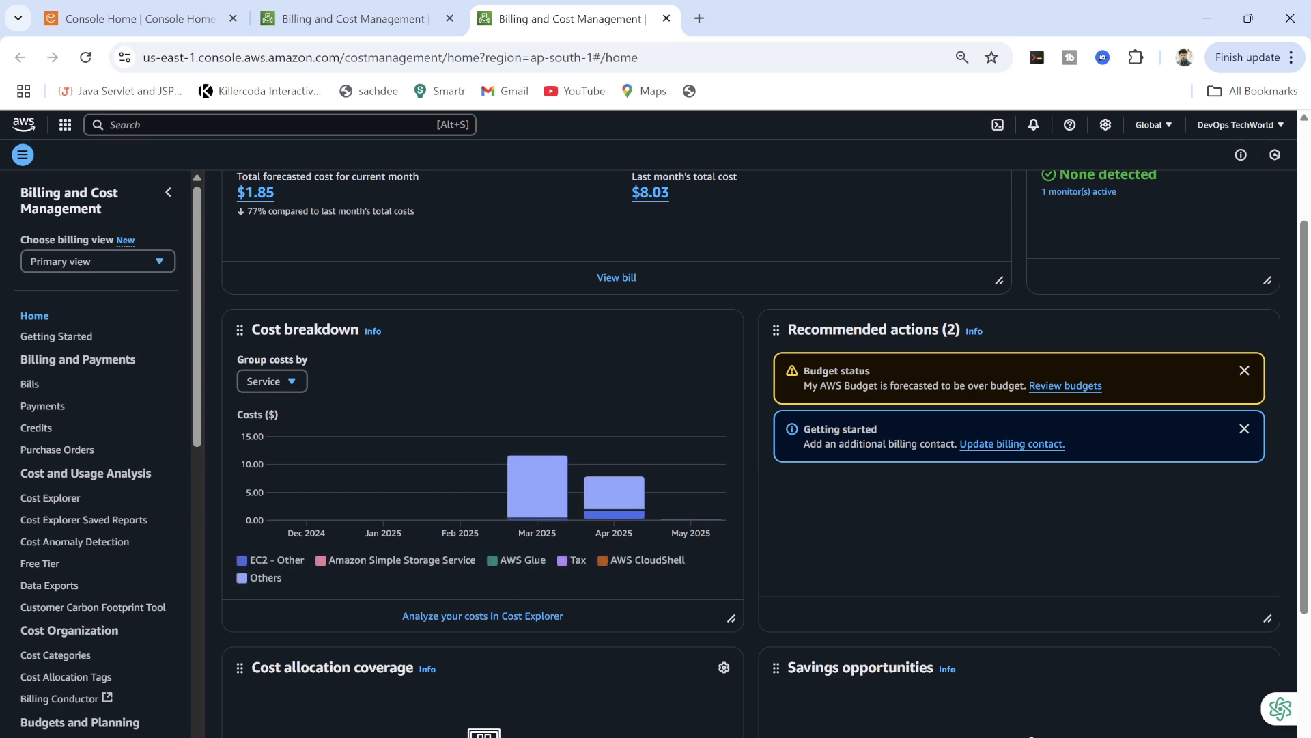
mouse_move(527, 516)
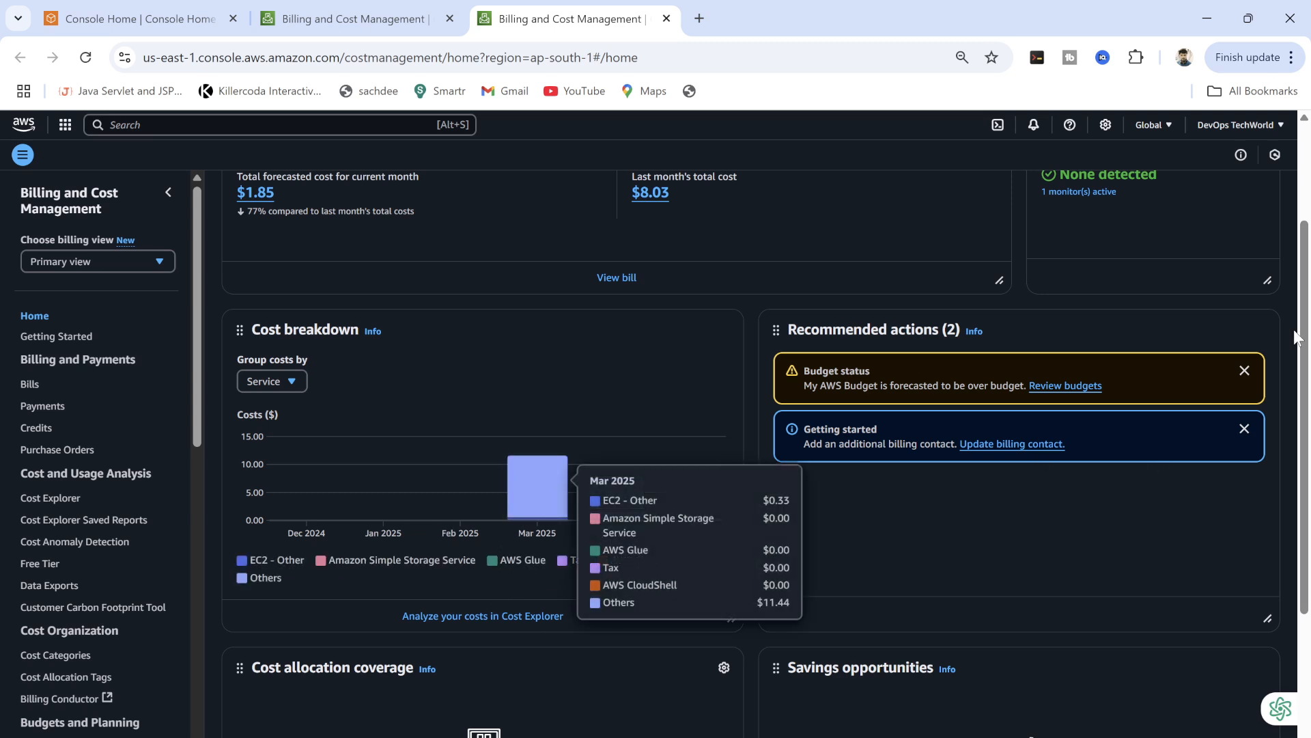
left_click_drag(1304, 342, 1310, 225)
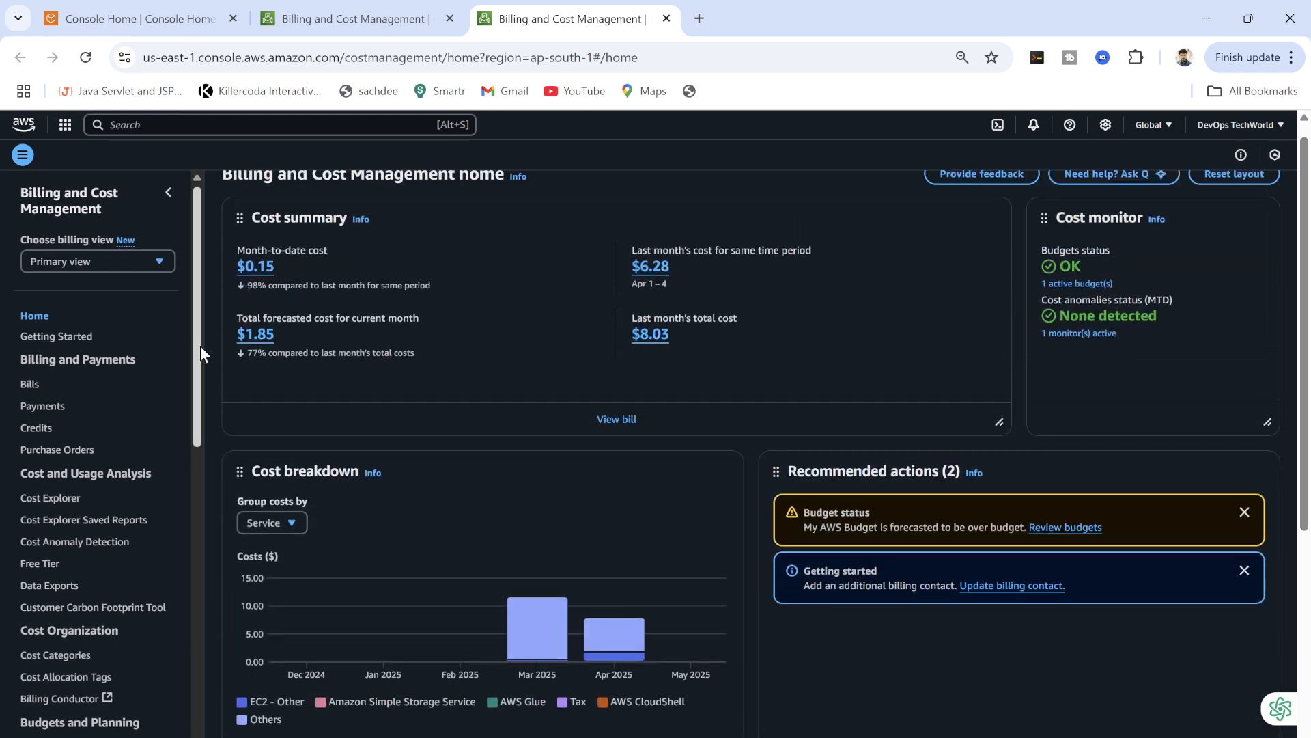
mouse_move(199, 346)
left_mouse_down()
mouse_move(199, 370)
mouse_move(198, 325)
left_mouse_up()
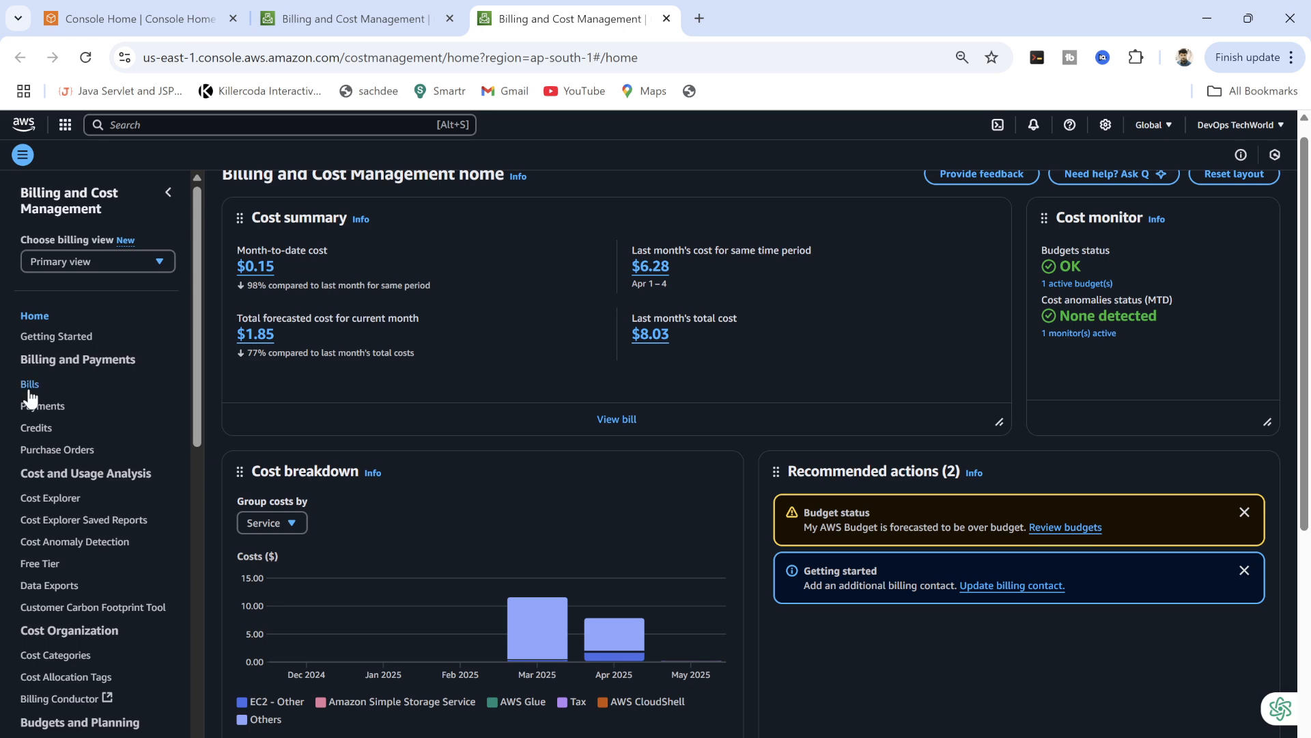
left_click_drag(194, 363, 196, 407)
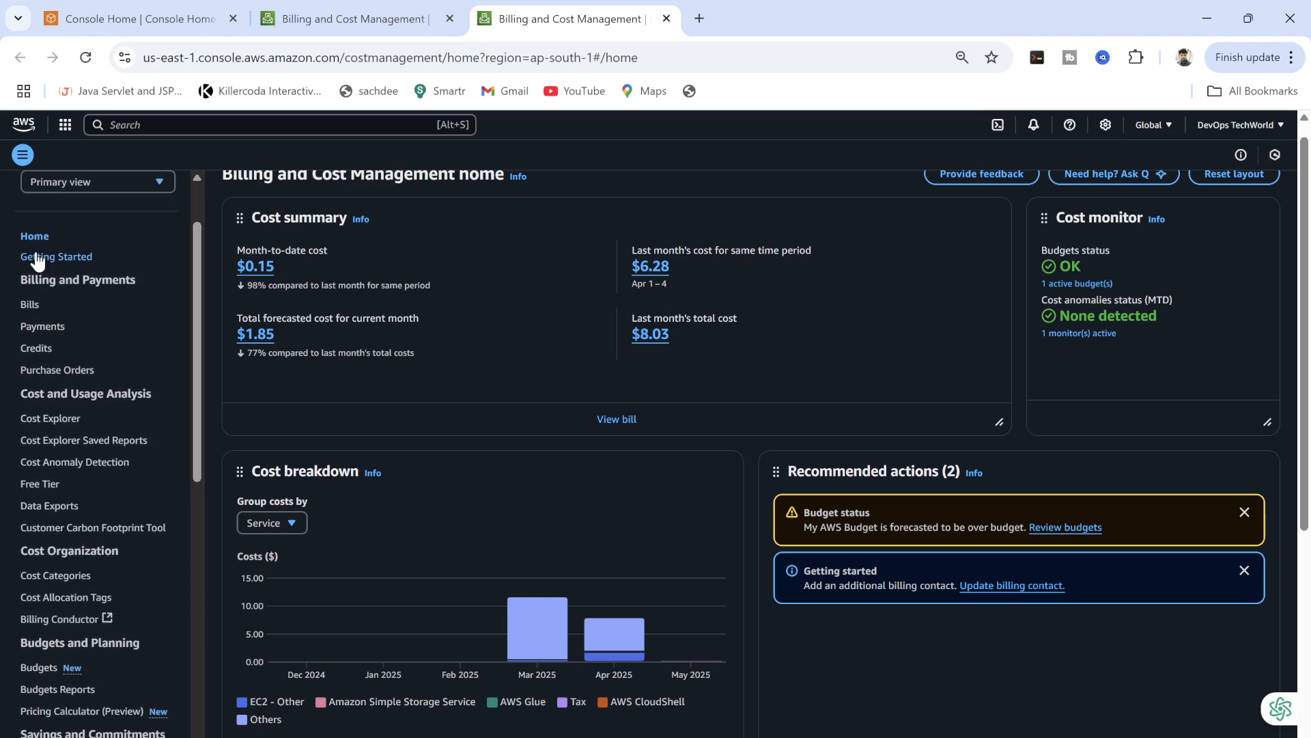
left_click(30, 307)
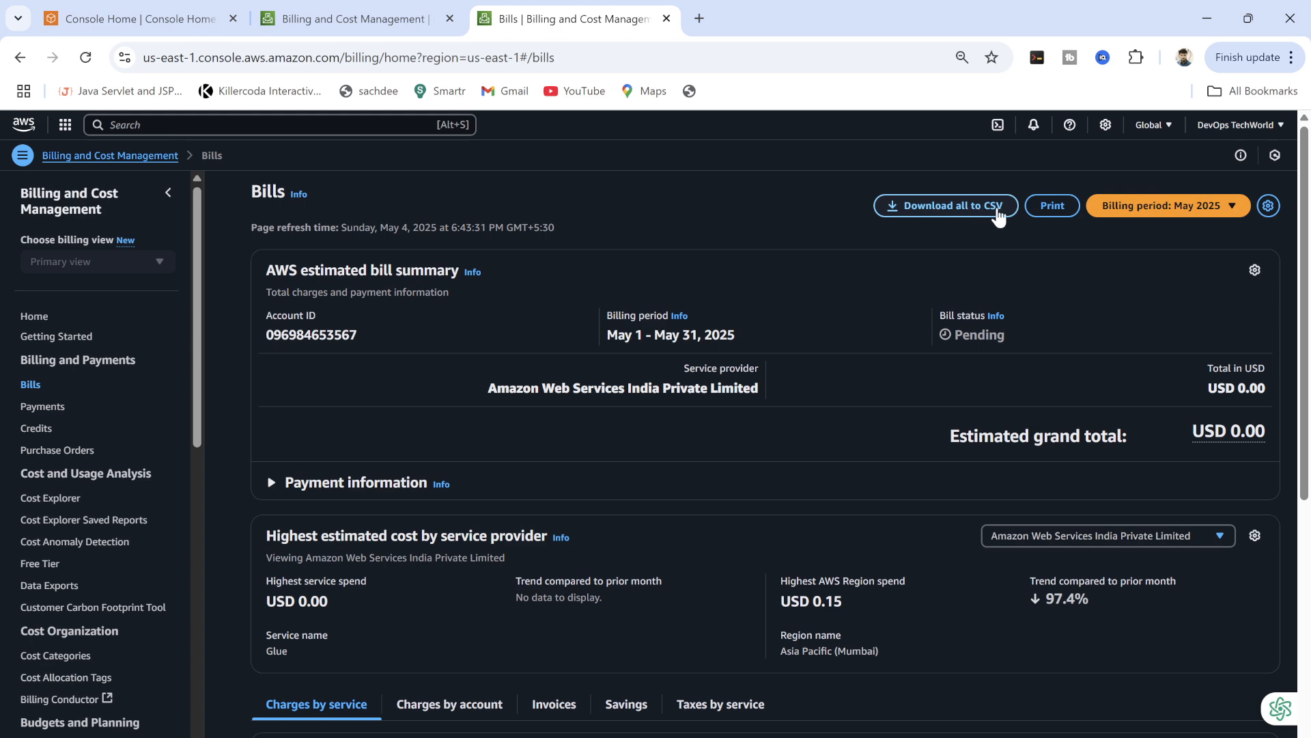
Check the available billing periods for the May 2025 bill, then go to Payments.
left_click(1146, 209)
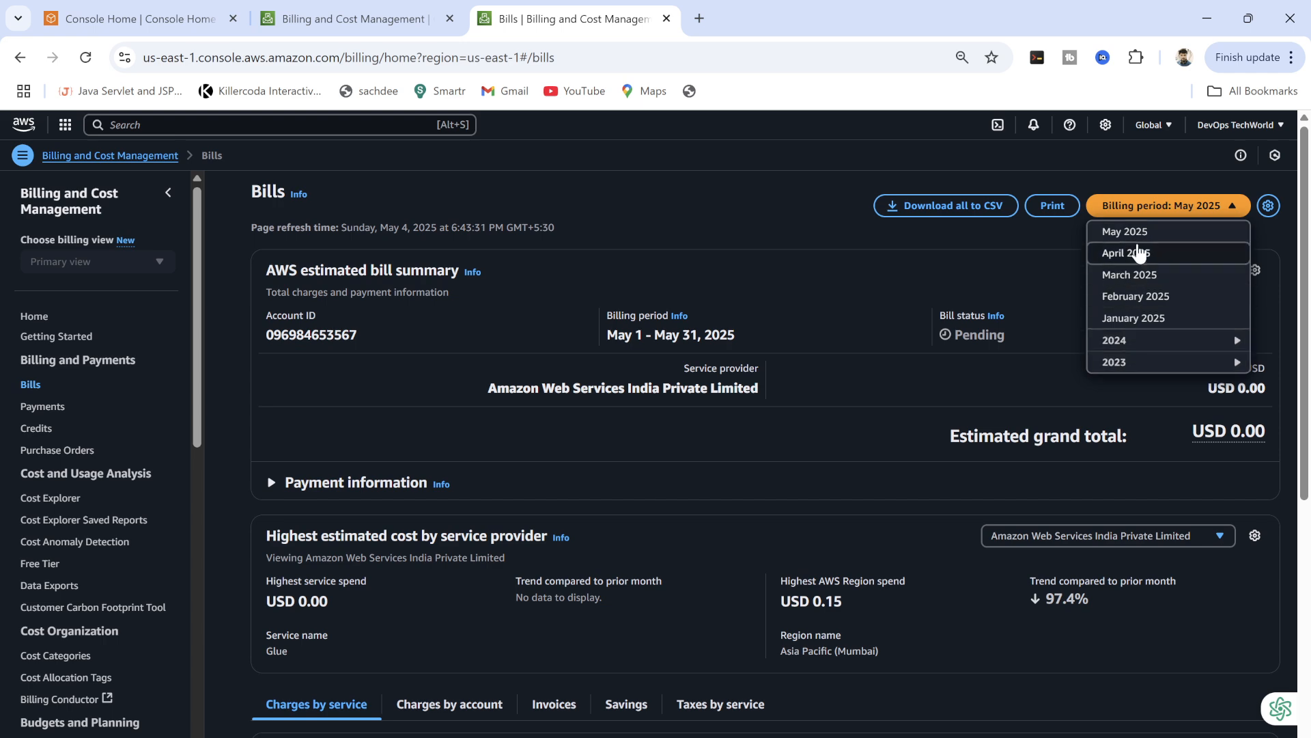
left_click(41, 408)
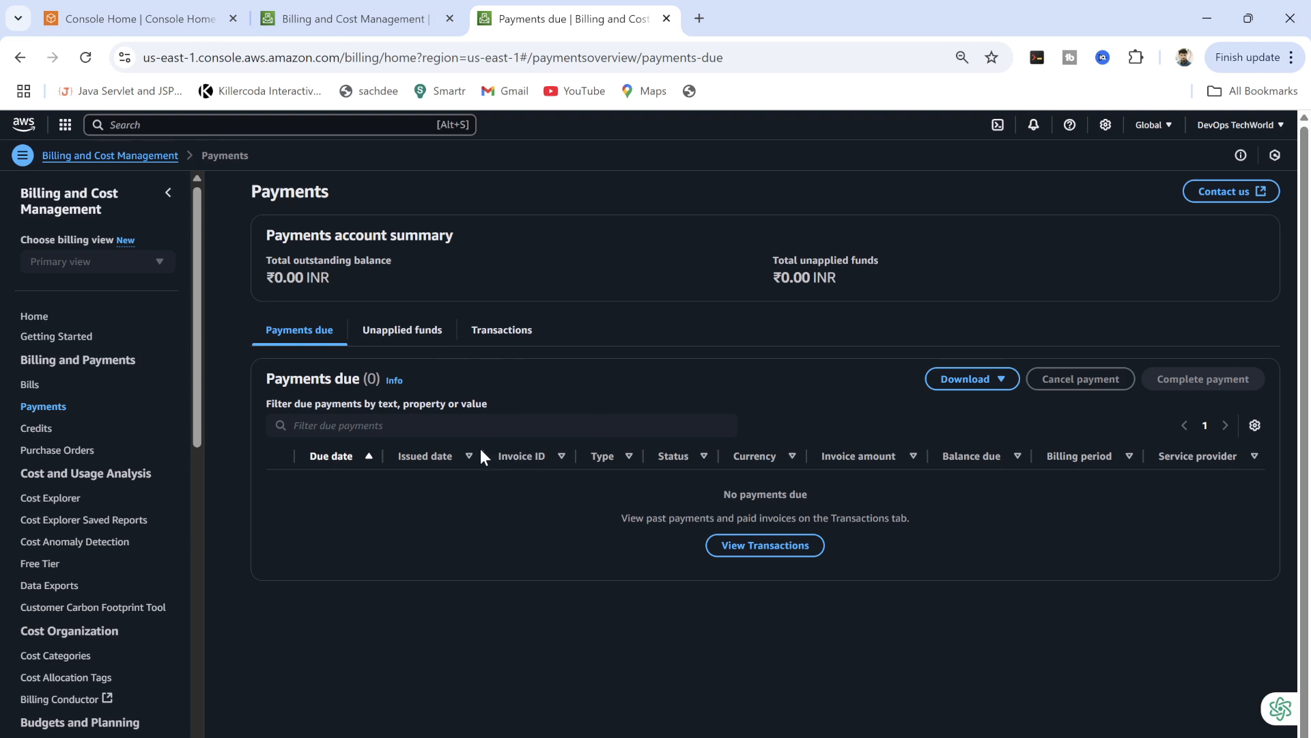
Go to the Credits page to see the $505.22 remaining balance.
left_click(40, 435)
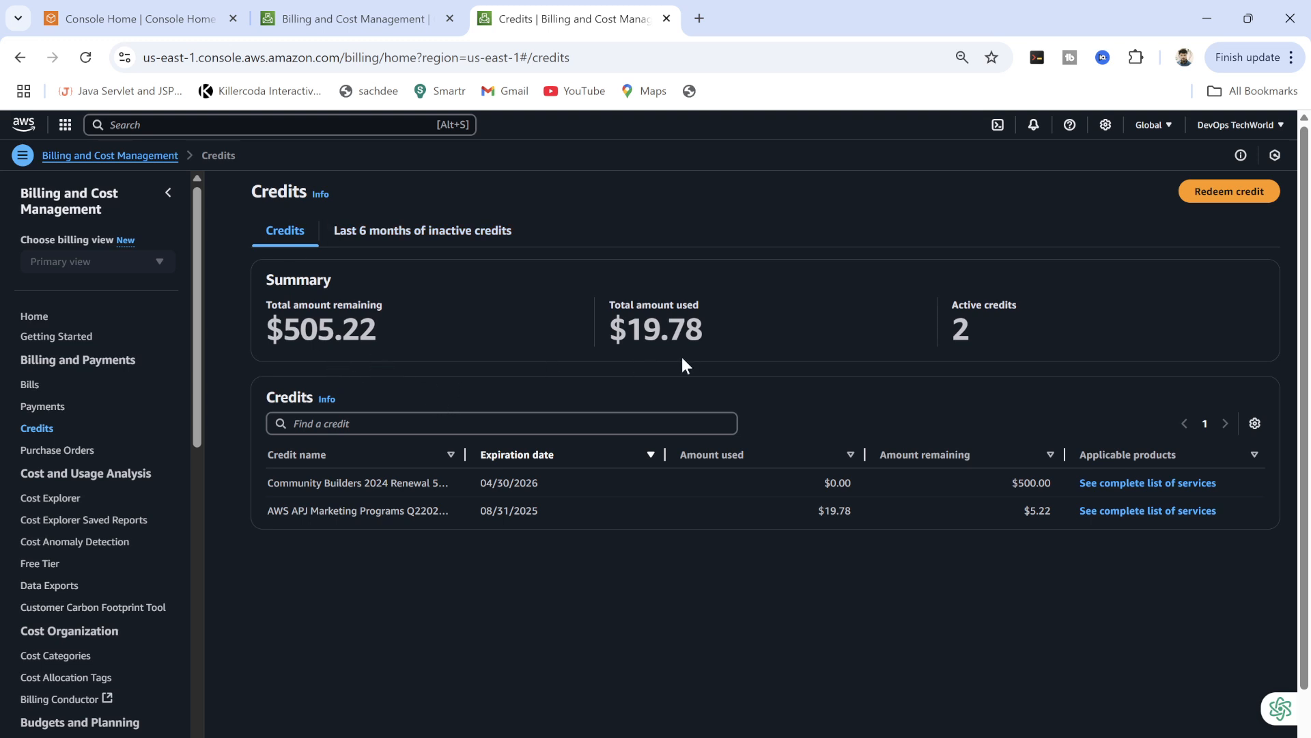
left_click(1204, 194)
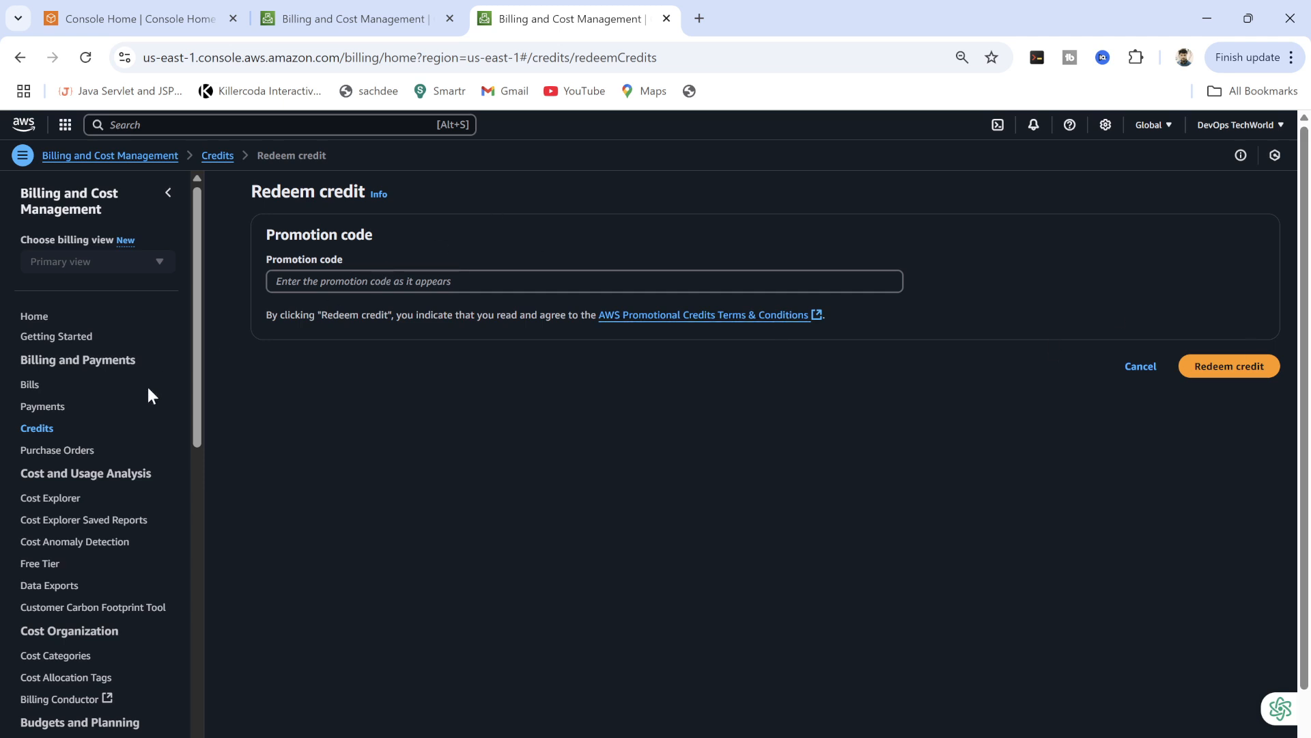
left_click(37, 427)
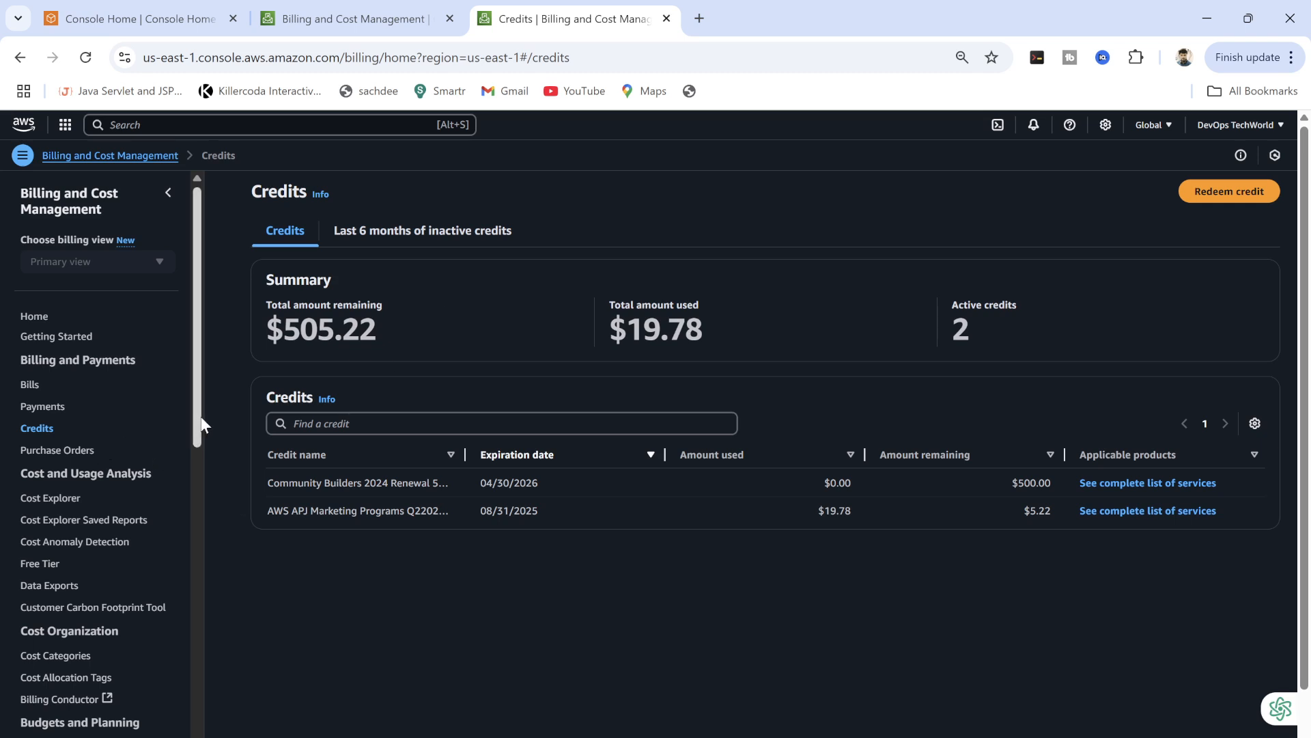
left_click_drag(202, 425, 203, 443)
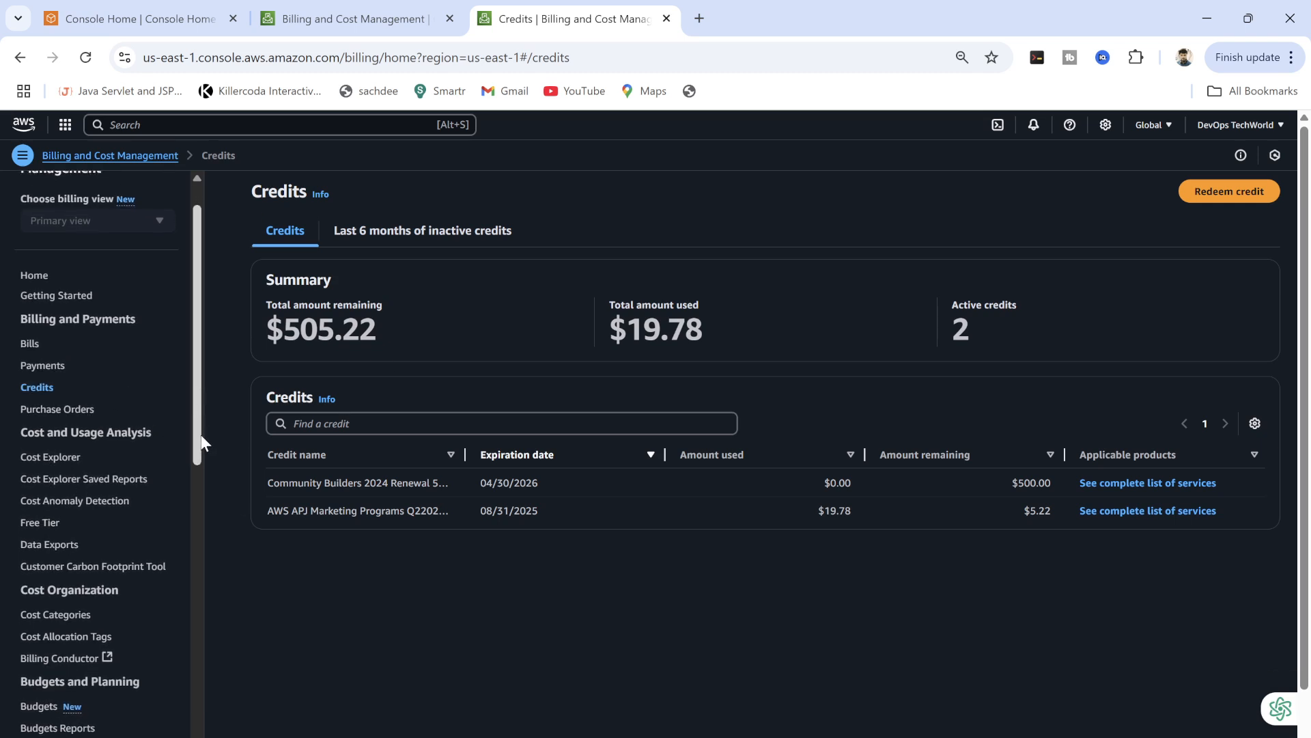
left_click(59, 457)
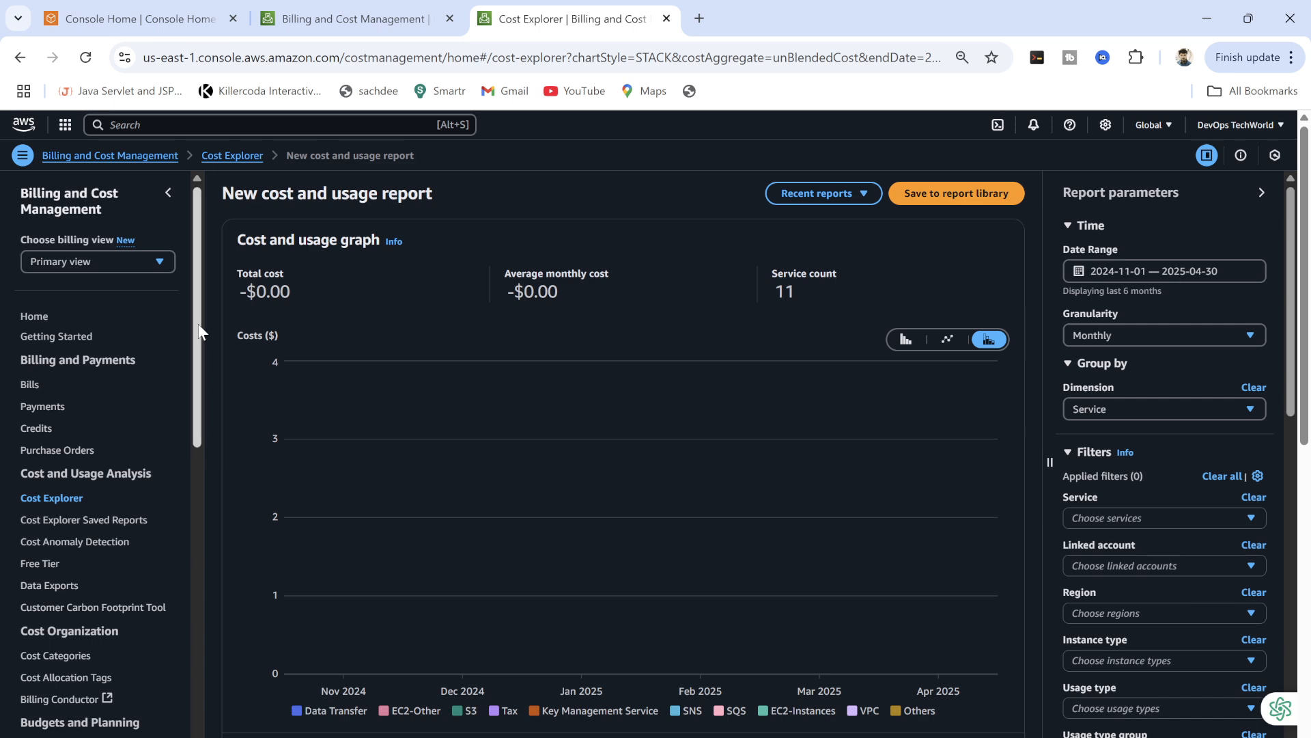
Go to the Budgets overview under Budgets and Planning, listing My AWS Budget.
left_click_drag(197, 328, 195, 358)
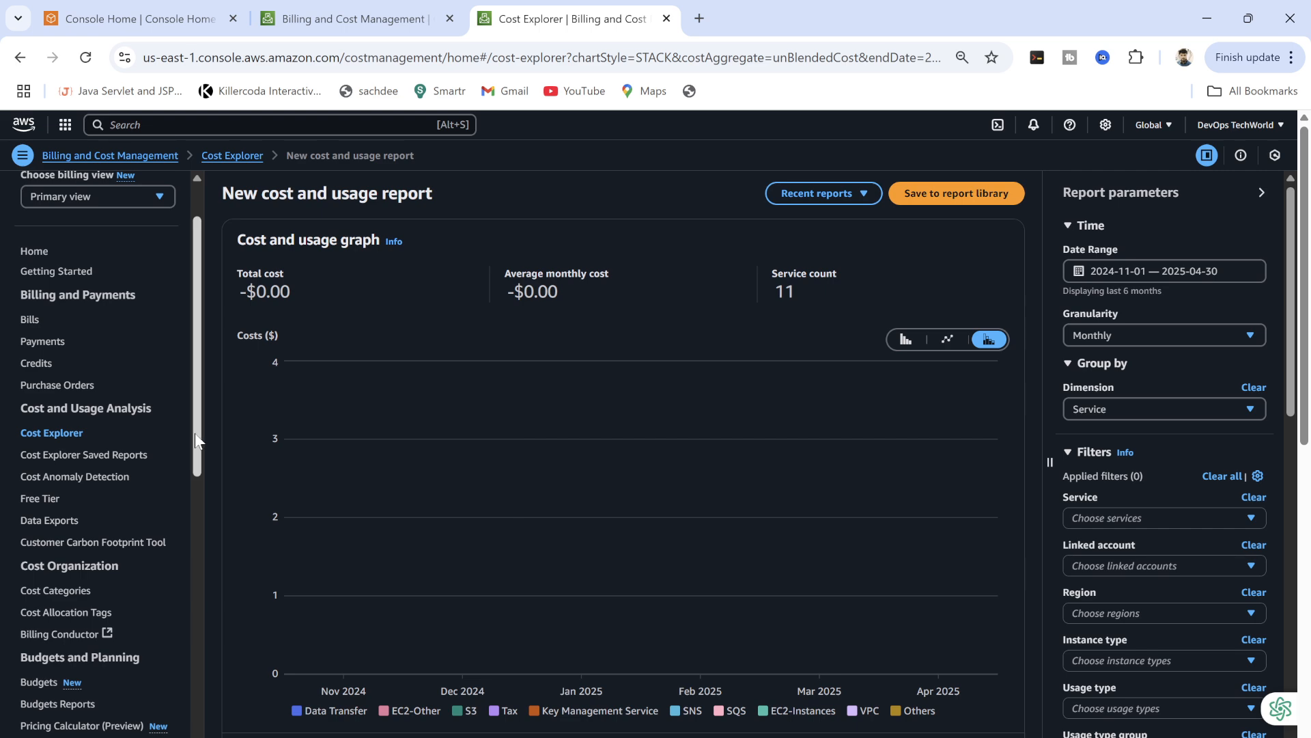
left_click_drag(195, 433, 192, 493)
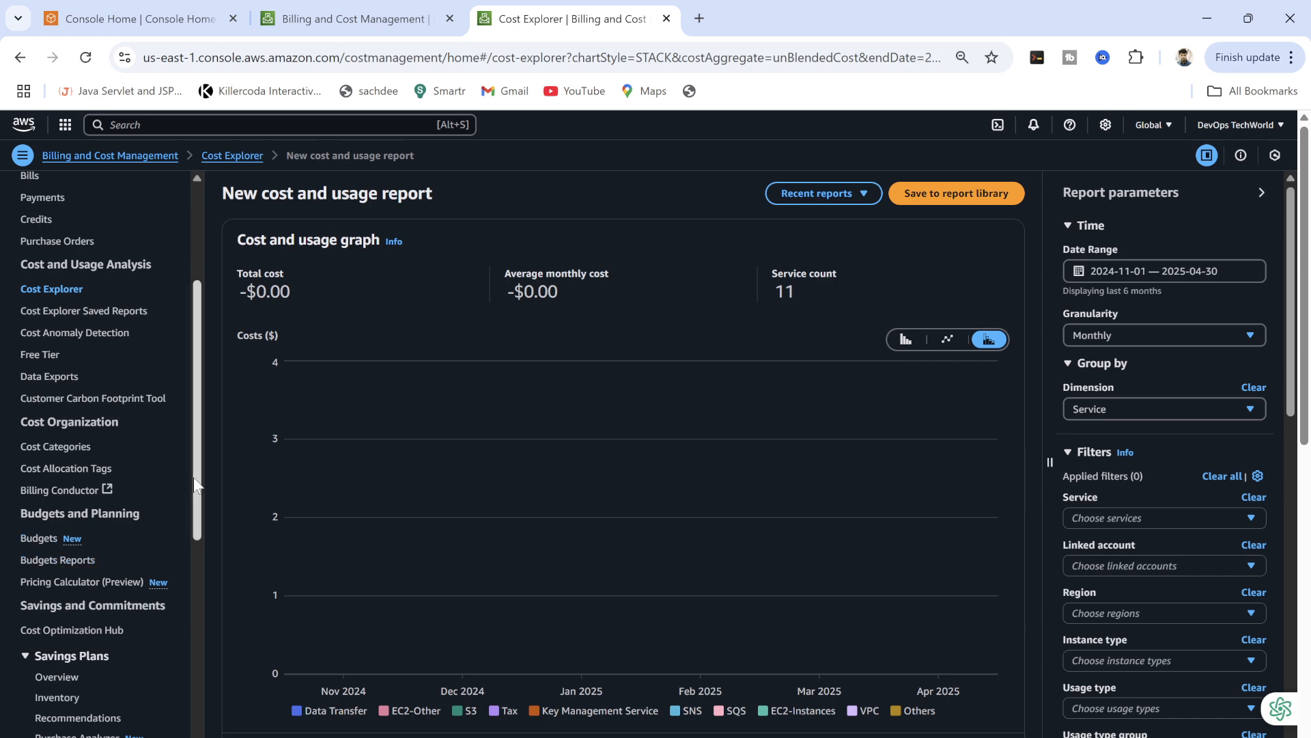
scroll(194, 477, "down", 1)
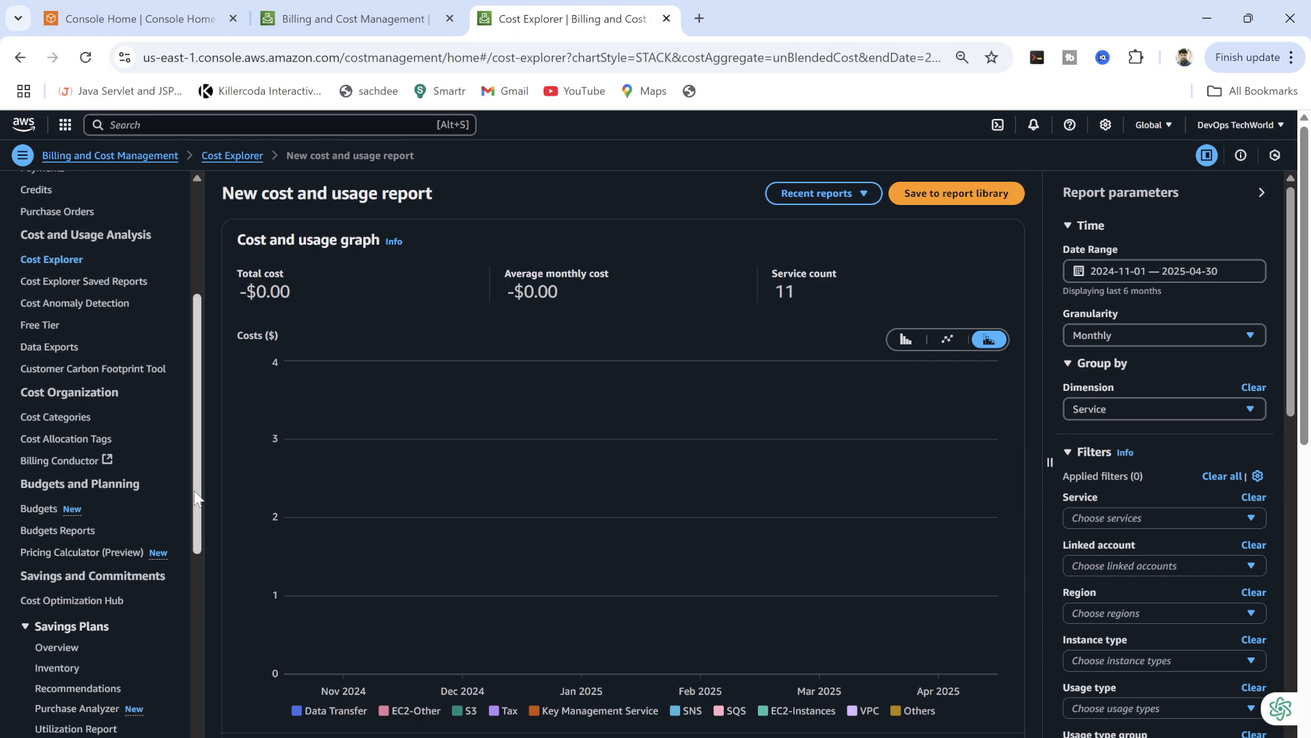
left_click(36, 509)
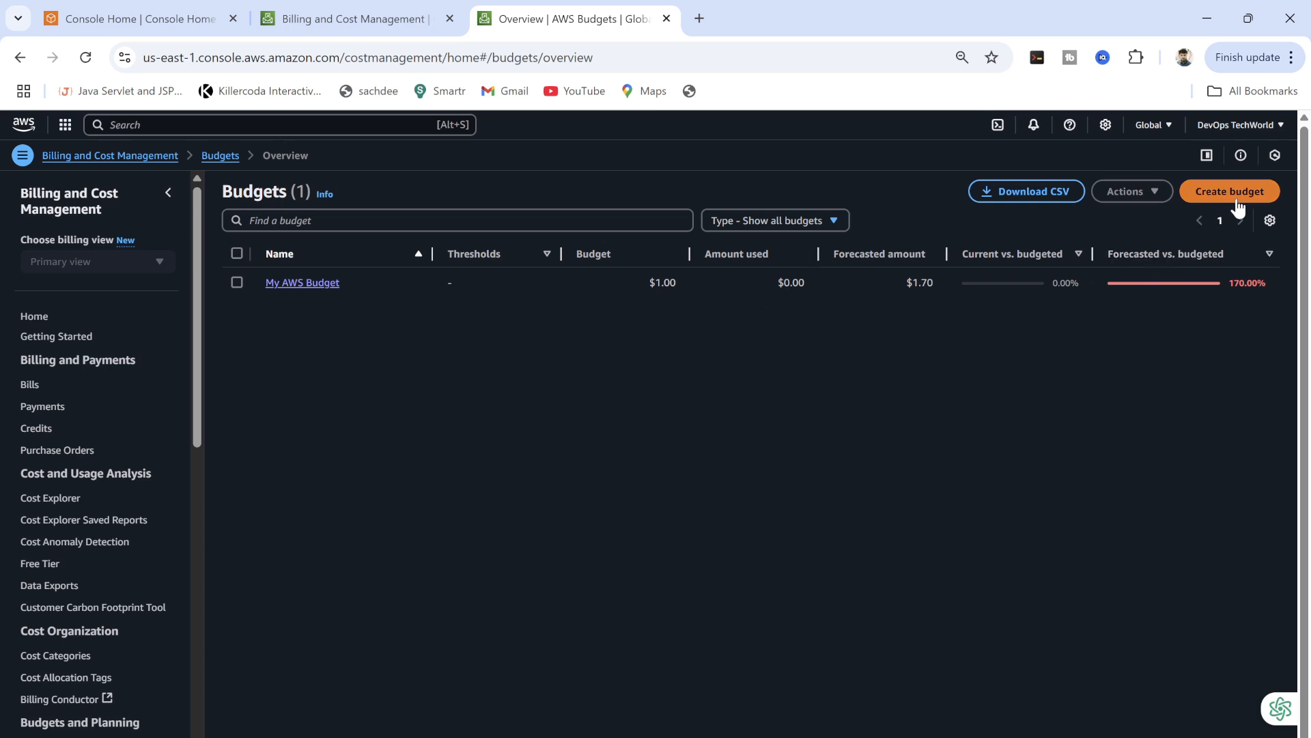
View My AWS Budget's details, return to the Budgets overview, and start a new budget.
left_click(294, 283)
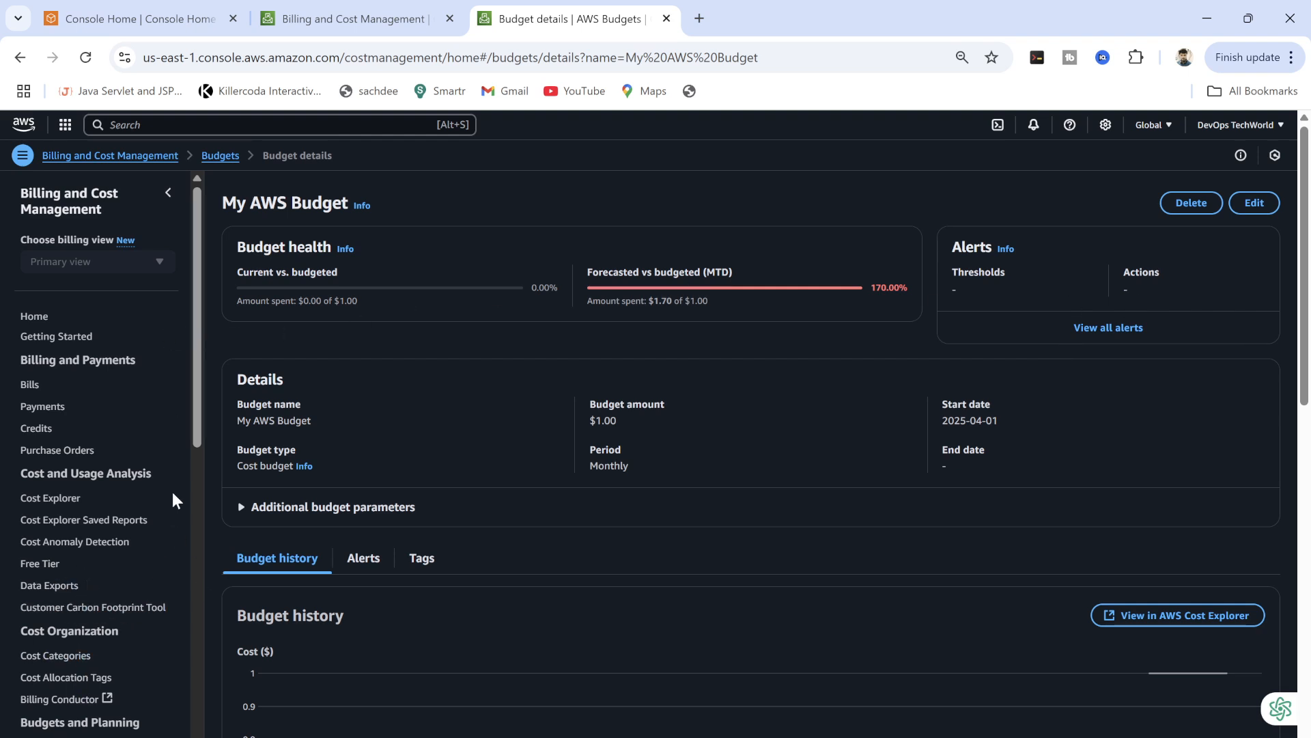
left_click_drag(194, 441, 196, 460)
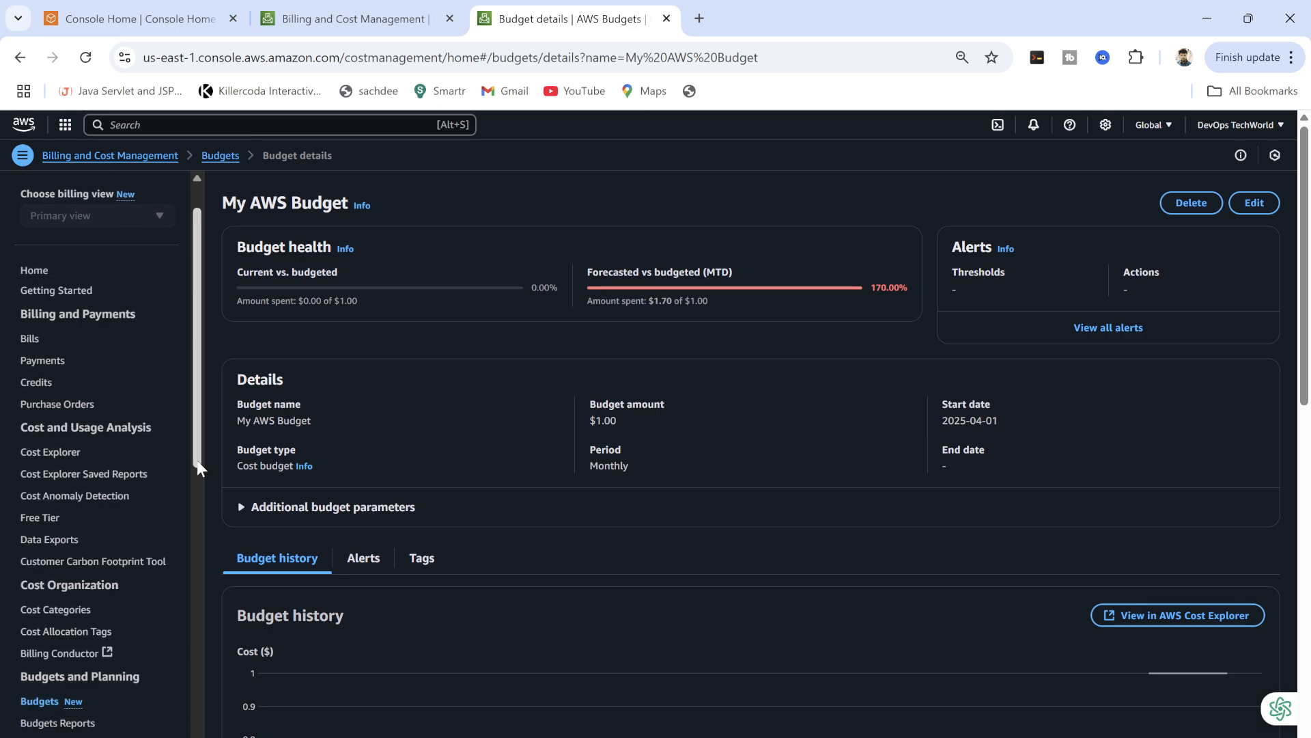
left_click(40, 704)
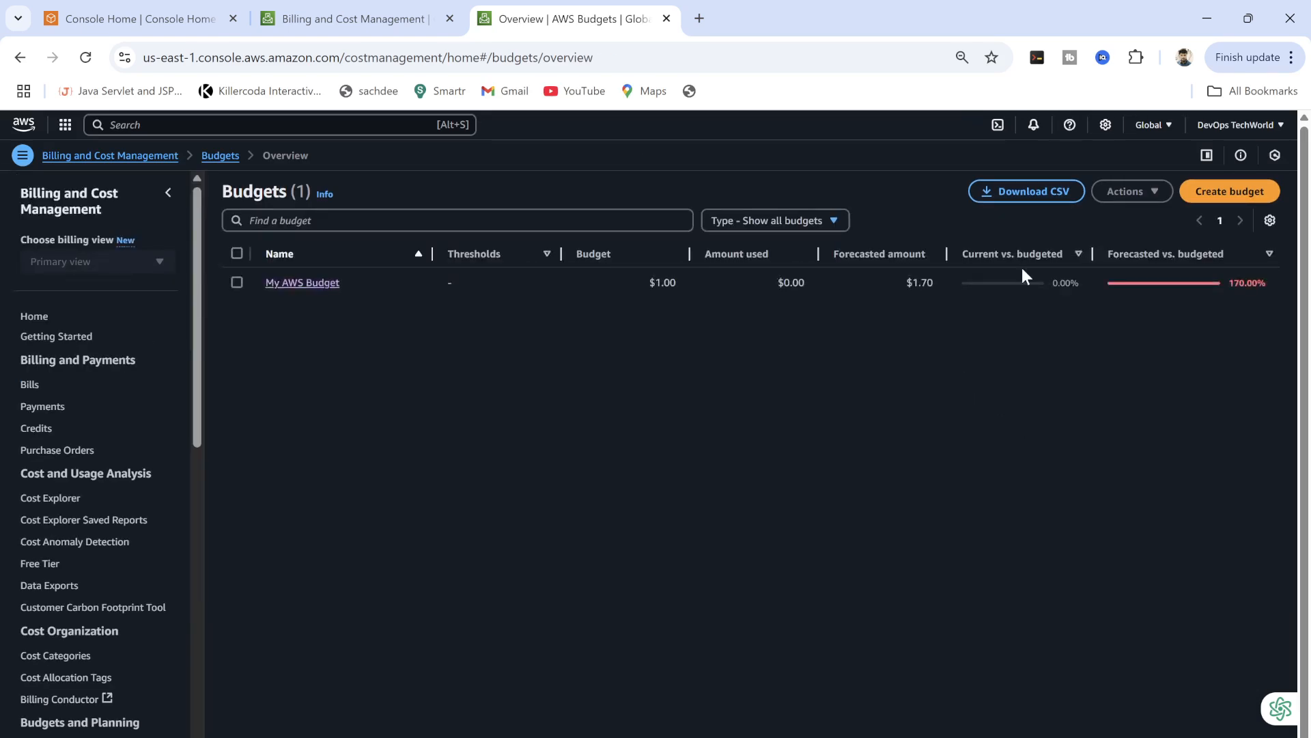
left_click(1208, 201)
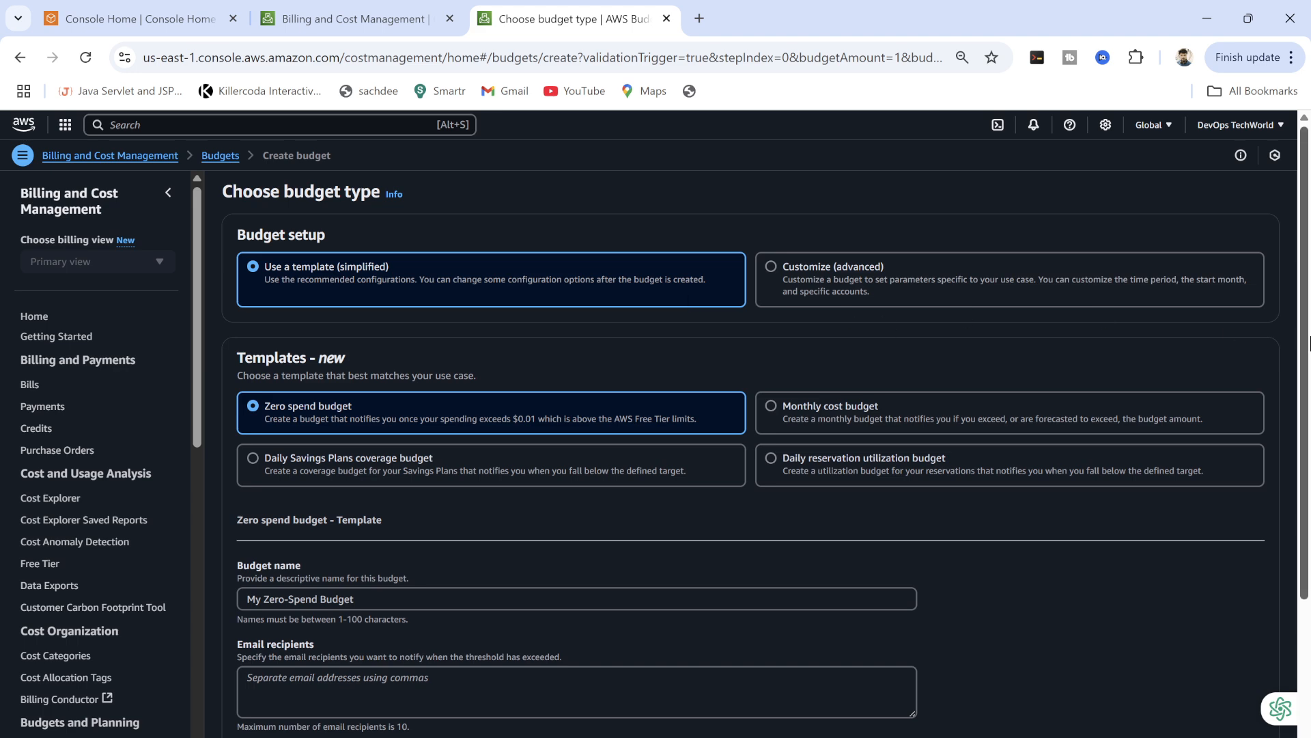
Choose Customize (advanced) with the recommended Cost budget type and continue.
left_click_drag(1303, 357, 1303, 374)
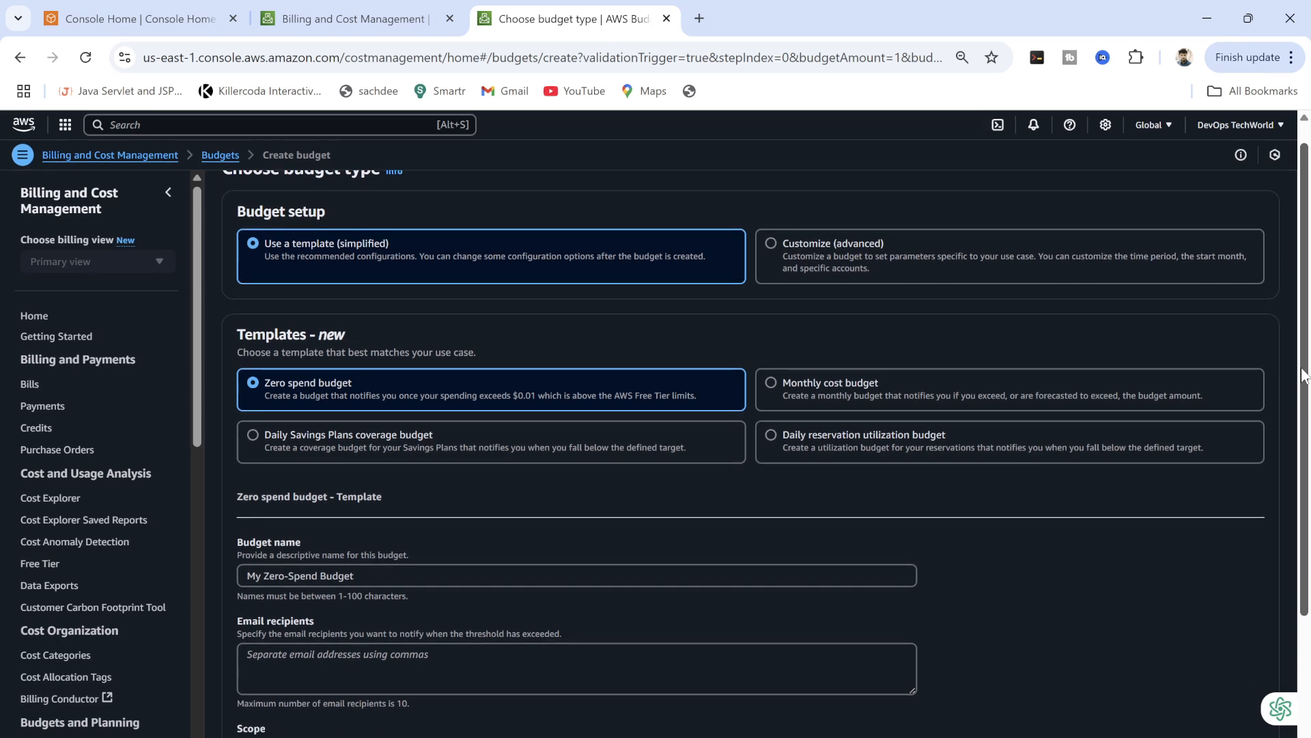
mouse_move(1303, 374)
left_mouse_down()
mouse_move(1303, 407)
mouse_move(1309, 350)
left_mouse_up()
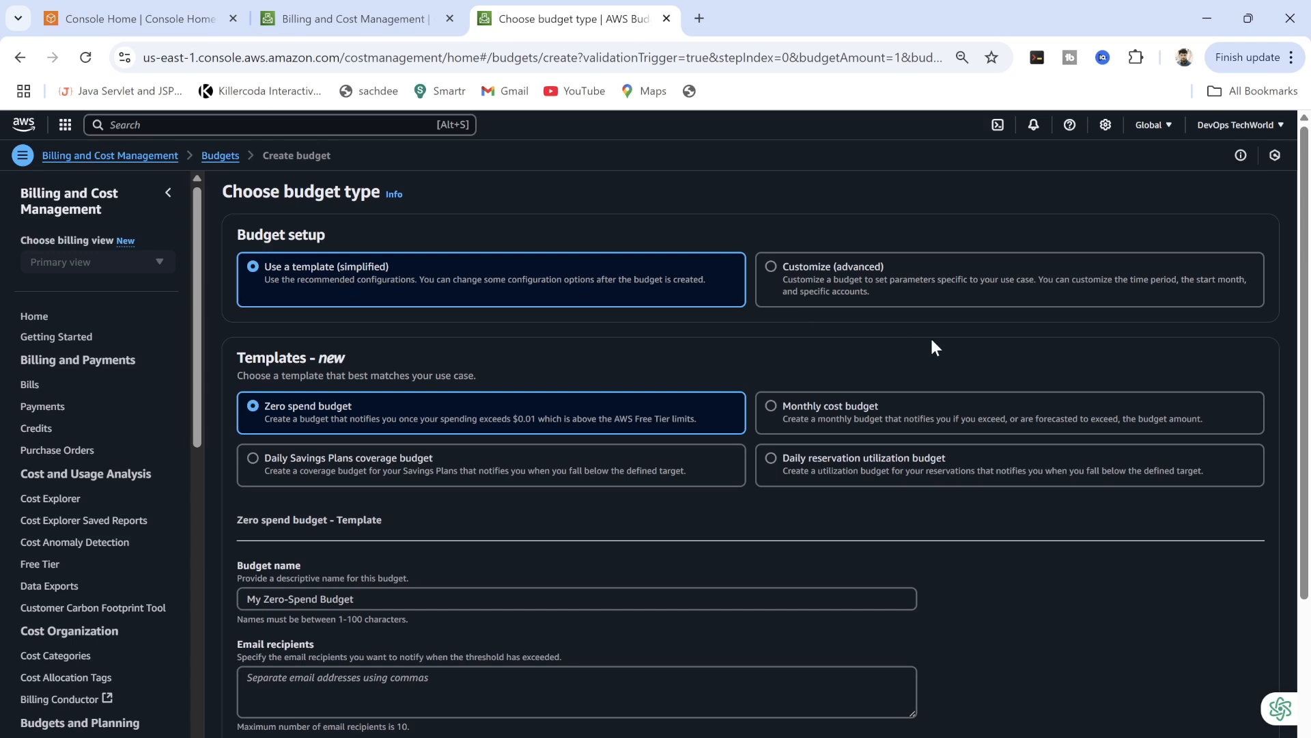
left_click_drag(1304, 262, 1304, 306)
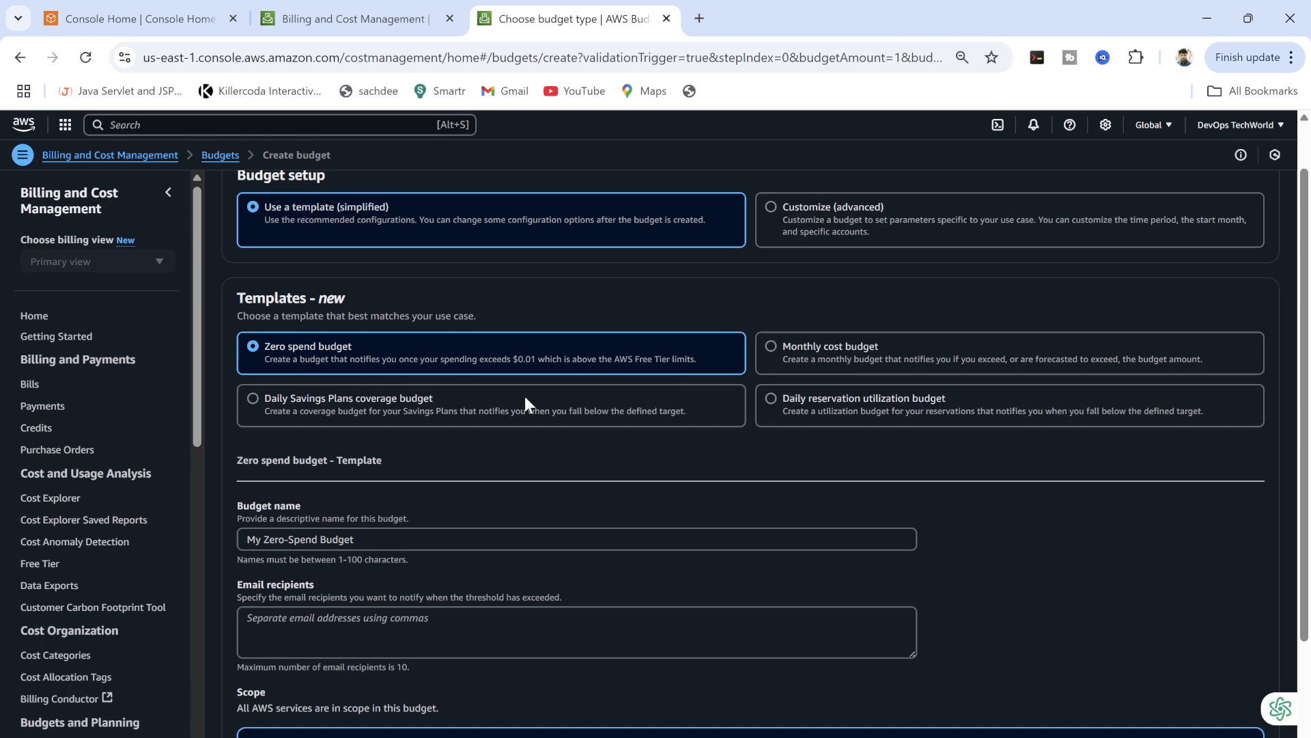
mouse_move(1305, 368)
left_mouse_down()
mouse_move(1306, 489)
mouse_move(1305, 375)
left_mouse_up()
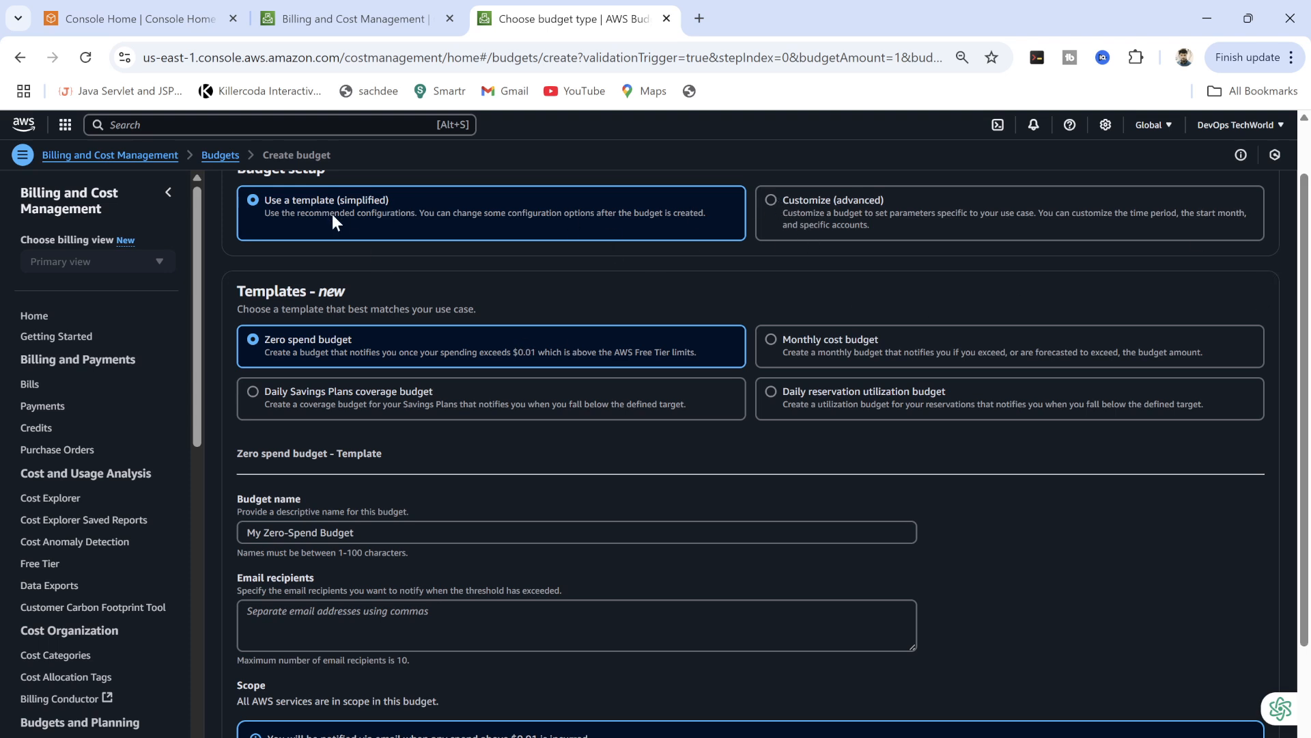
left_click(771, 199)
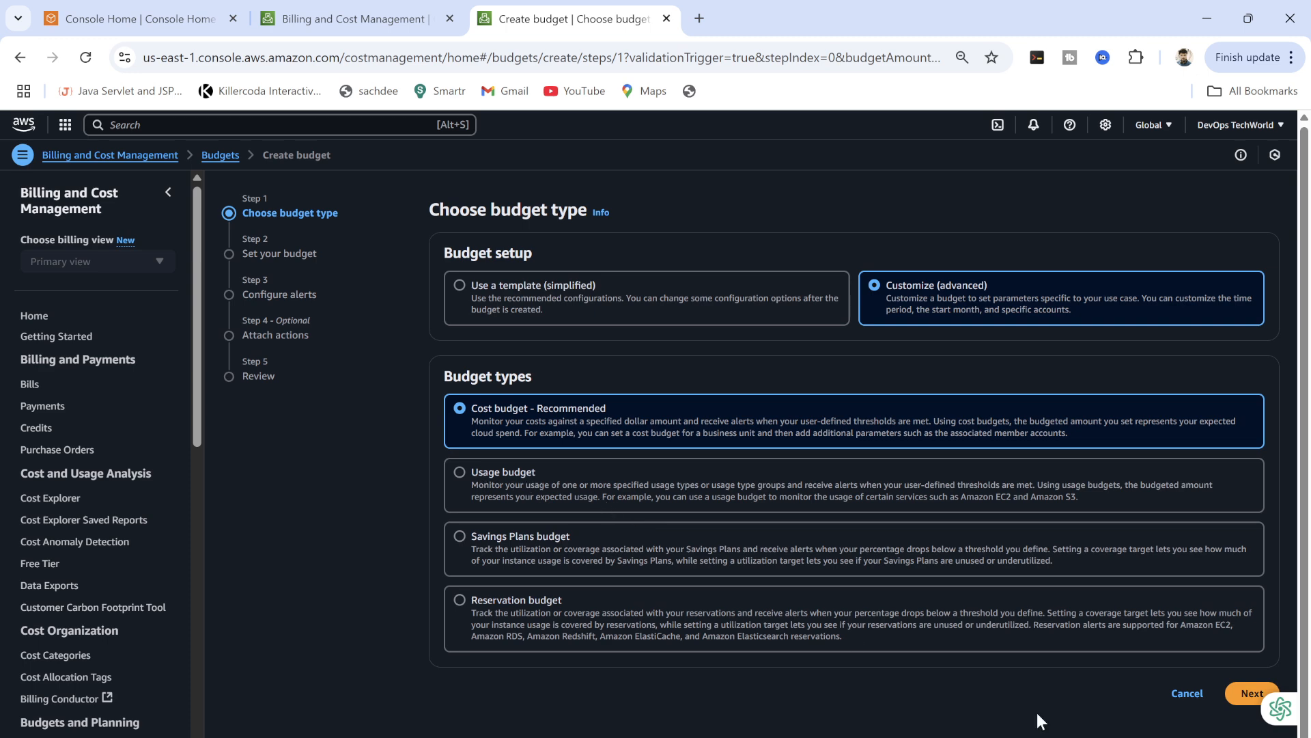
left_click(1239, 691)
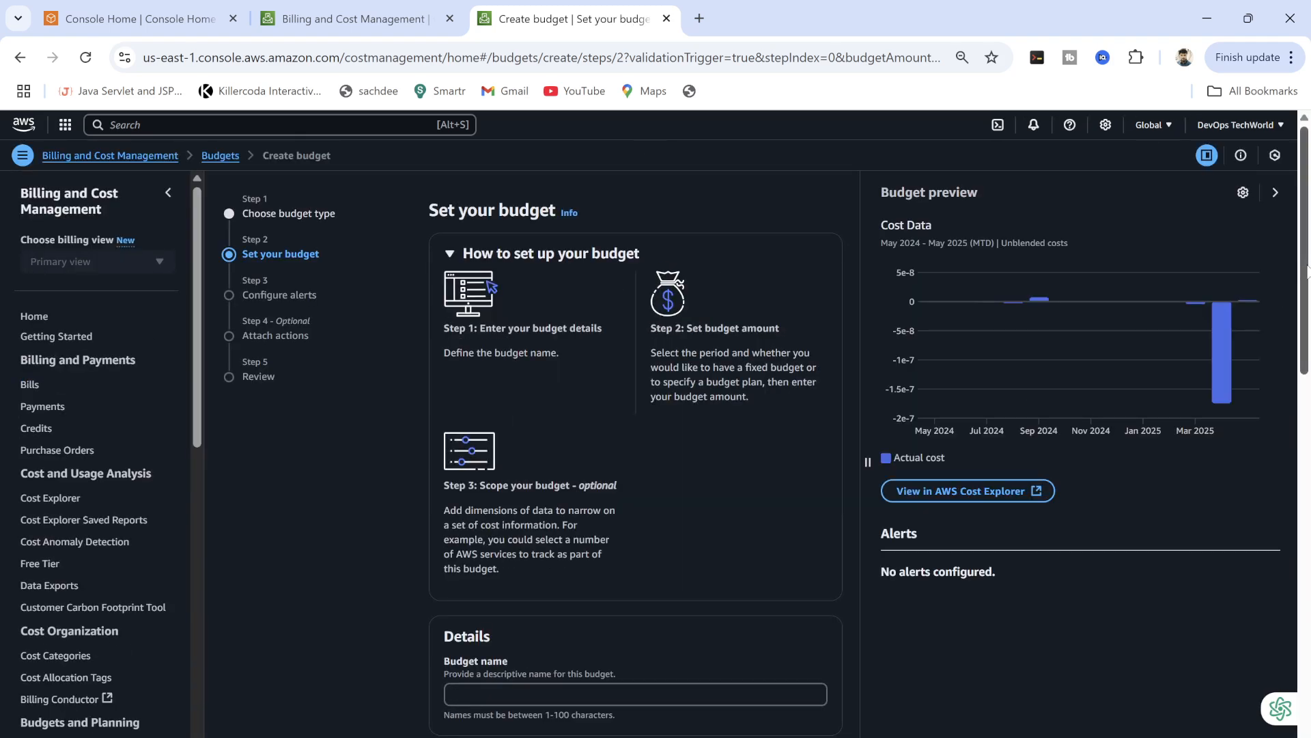
Enter a budgeted amount of $5.00 for the monthly budget.
left_click_drag(1302, 270, 1257, 679)
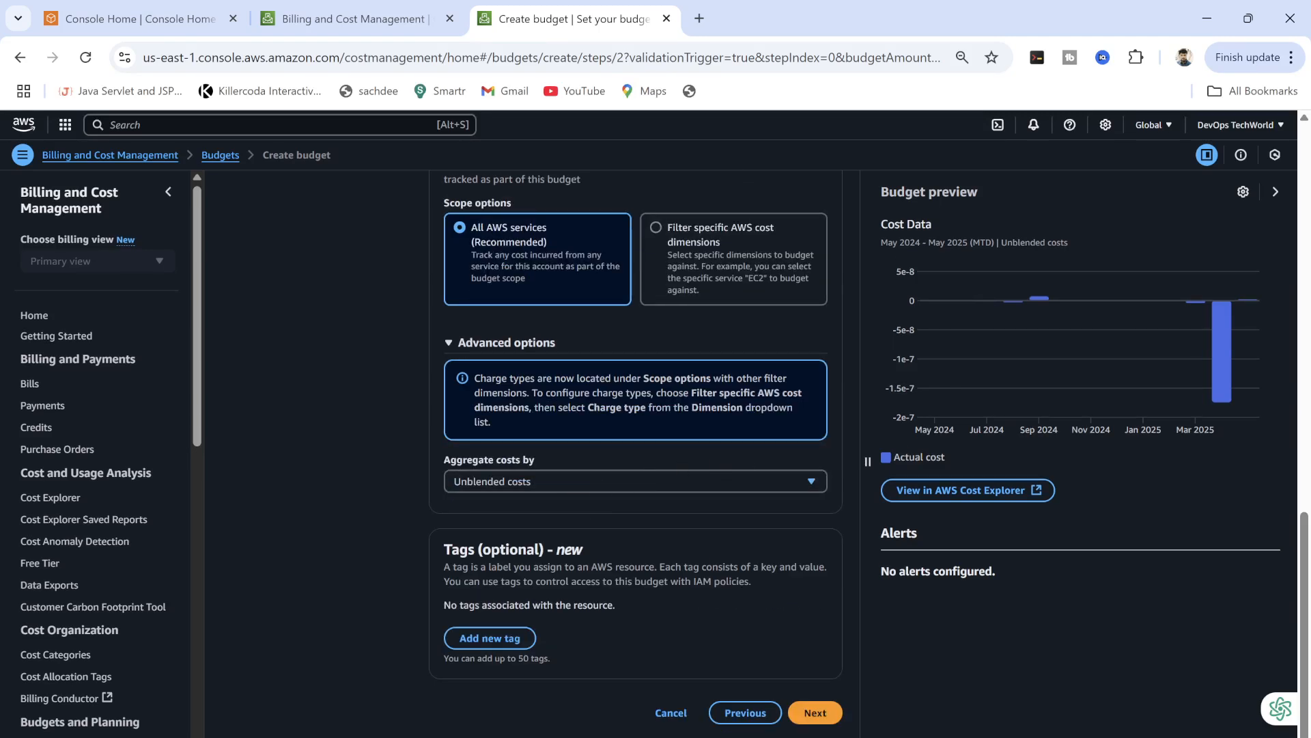
scroll(1273, 394, "up", 7)
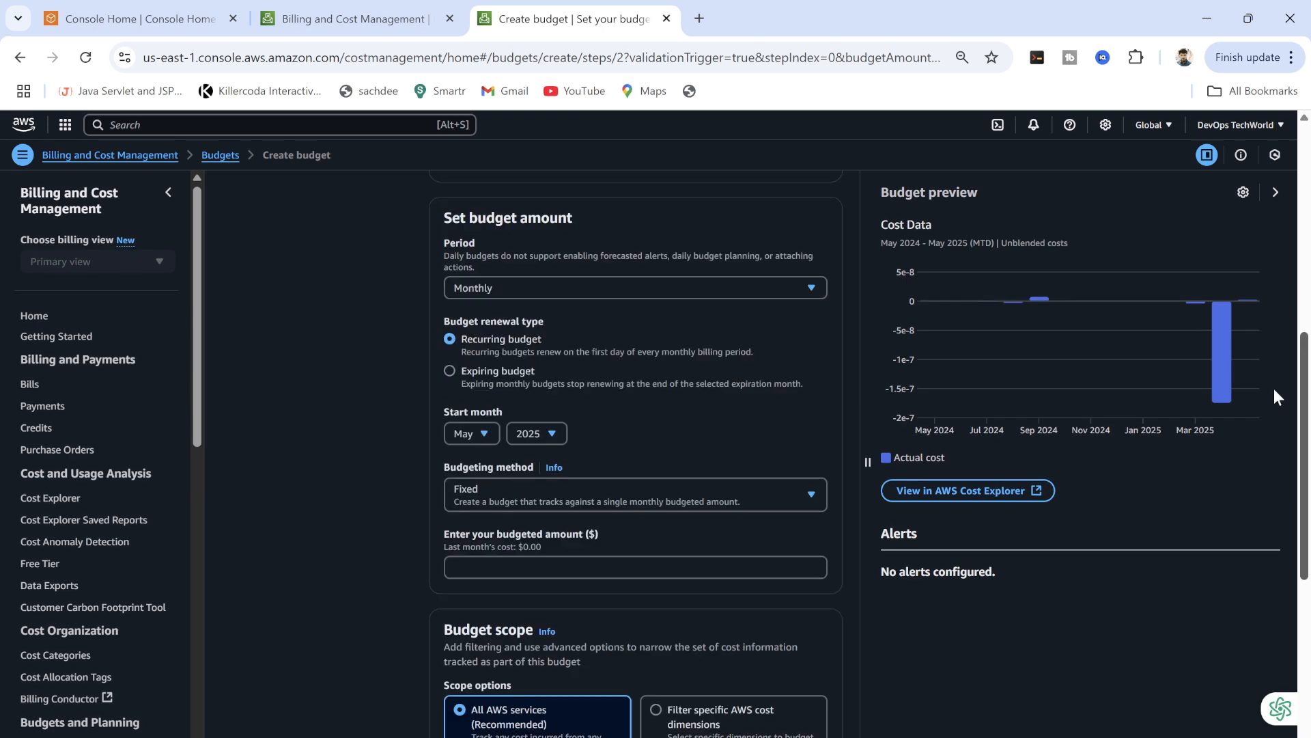
left_click_drag(1273, 388, 1279, 280)
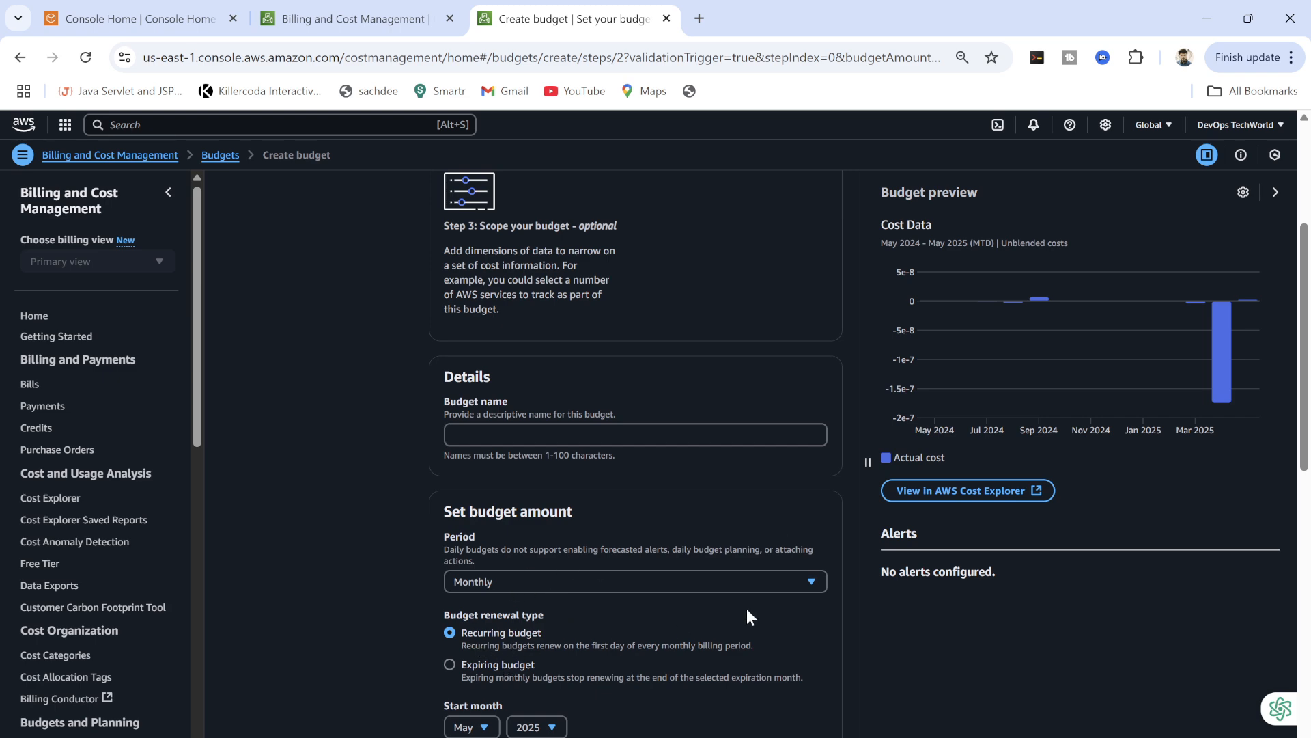
left_click_drag(1304, 347, 1309, 487)
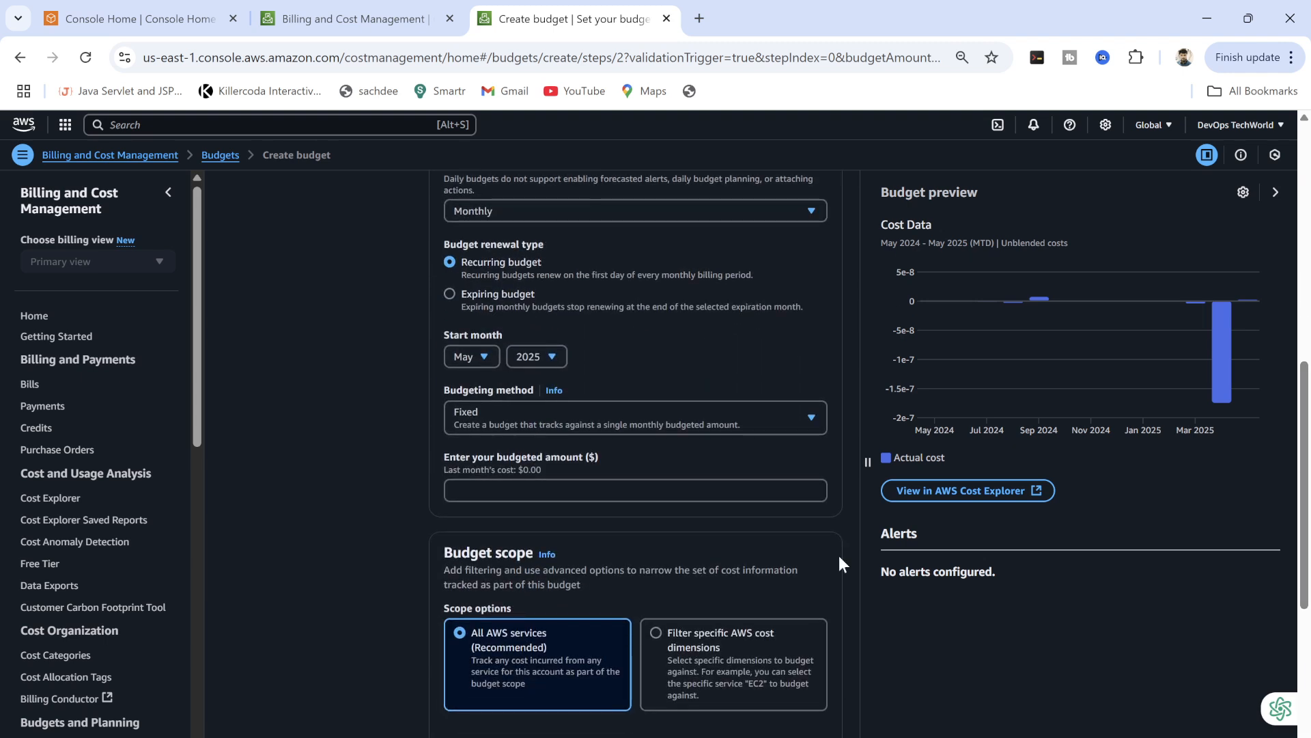
left_click(555, 490)
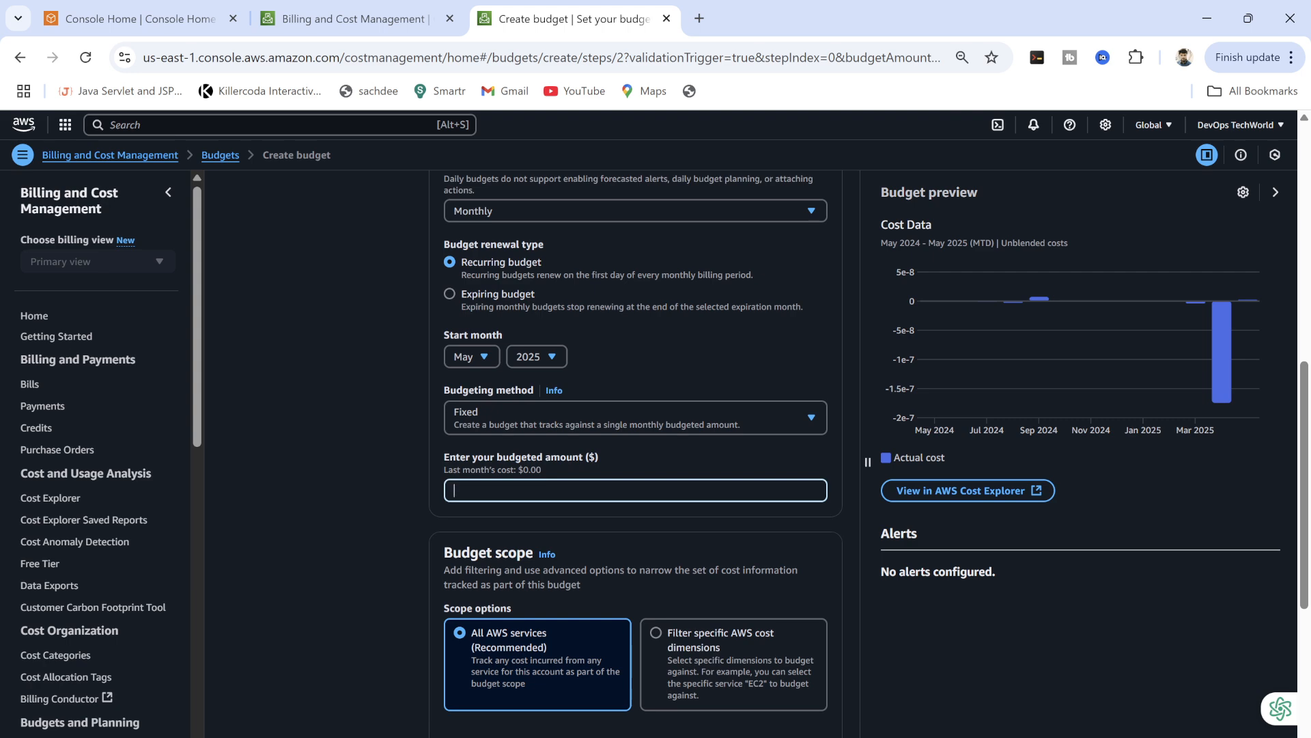
type("5")
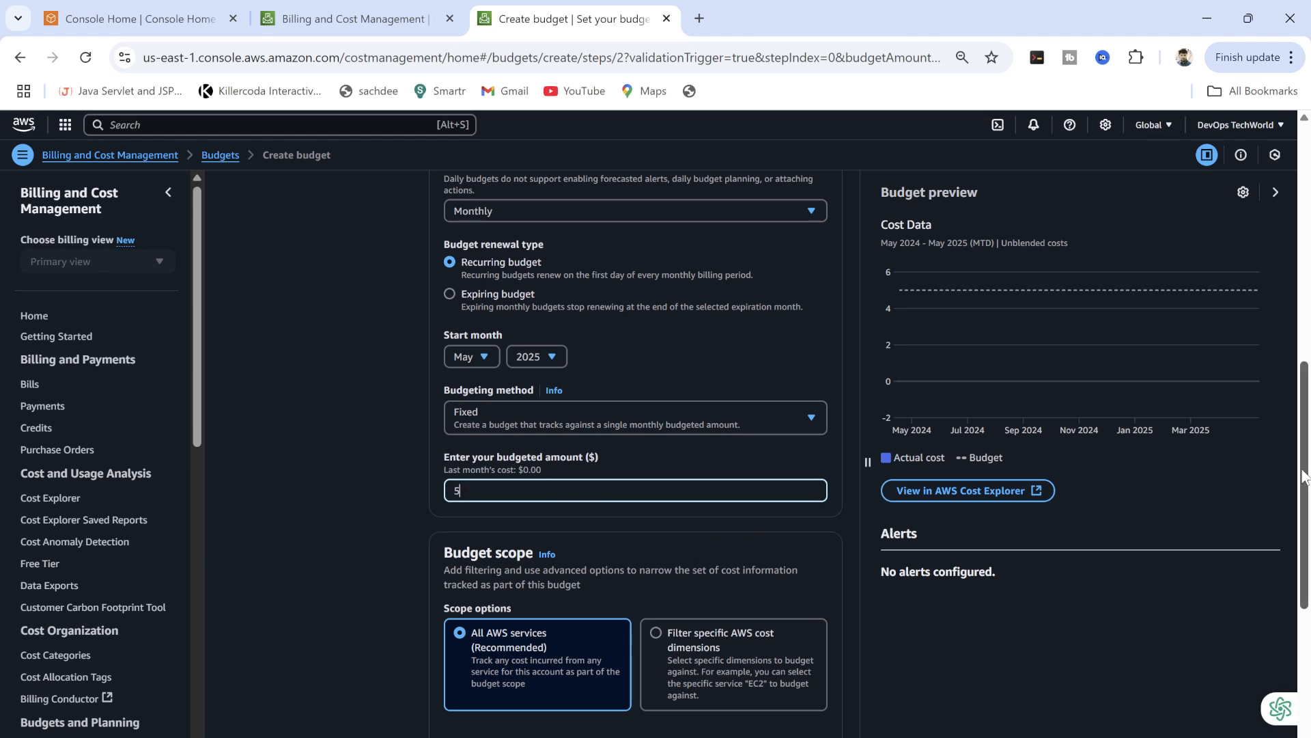
left_click_drag(1304, 476, 1290, 625)
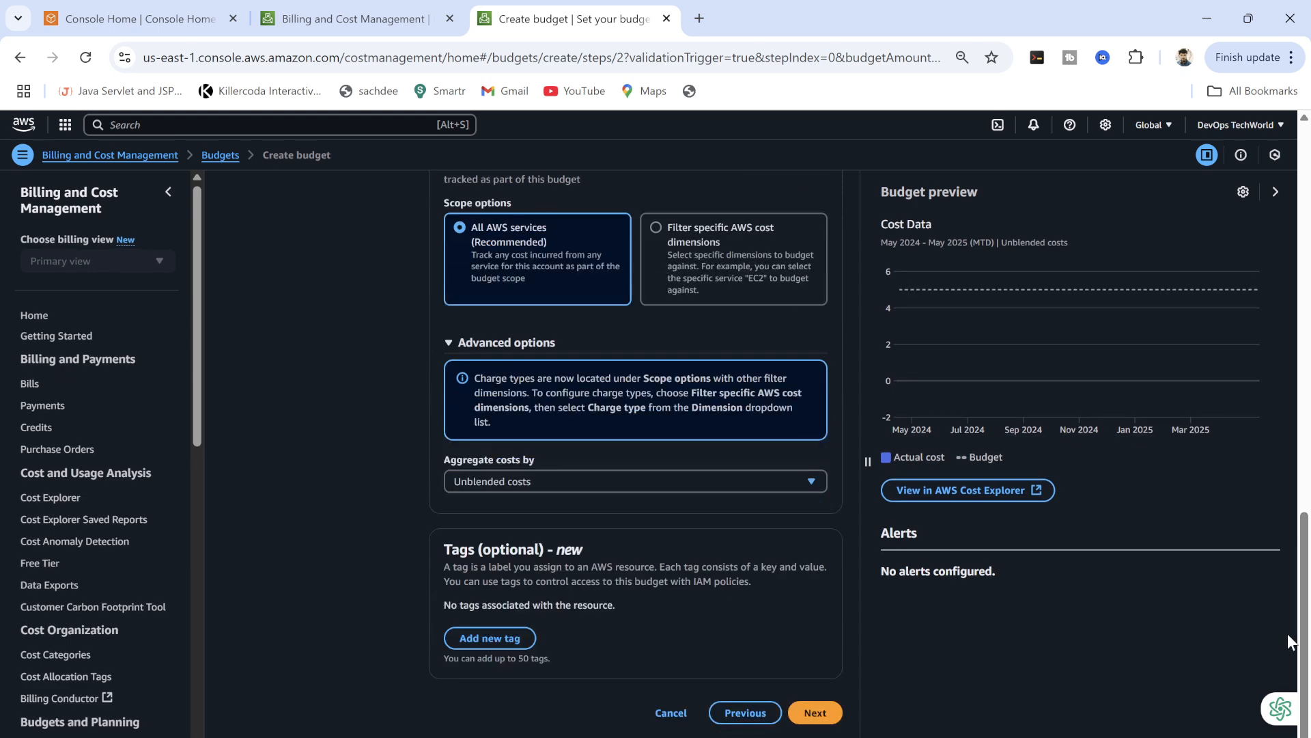
left_click(816, 712)
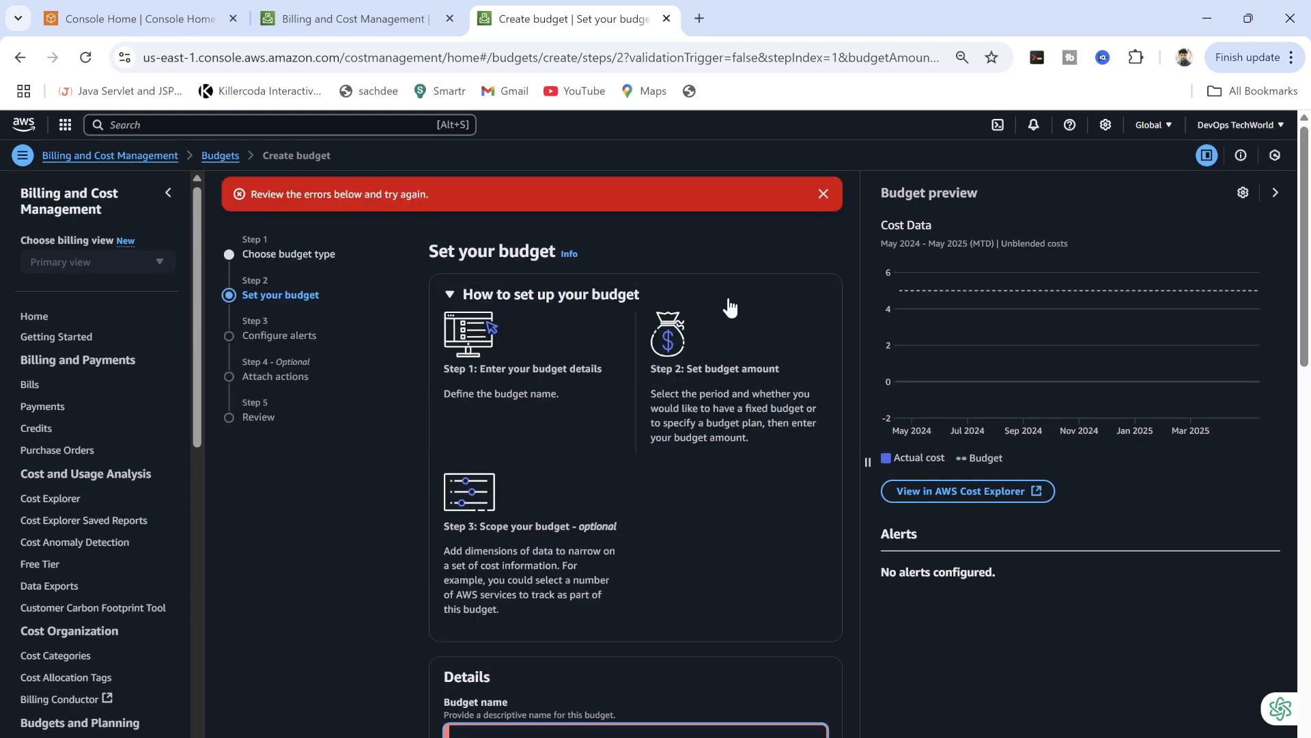
left_click(823, 194)
Name the budget 'myaccount-budget' and continue to Configure alerts.
left_click(591, 694)
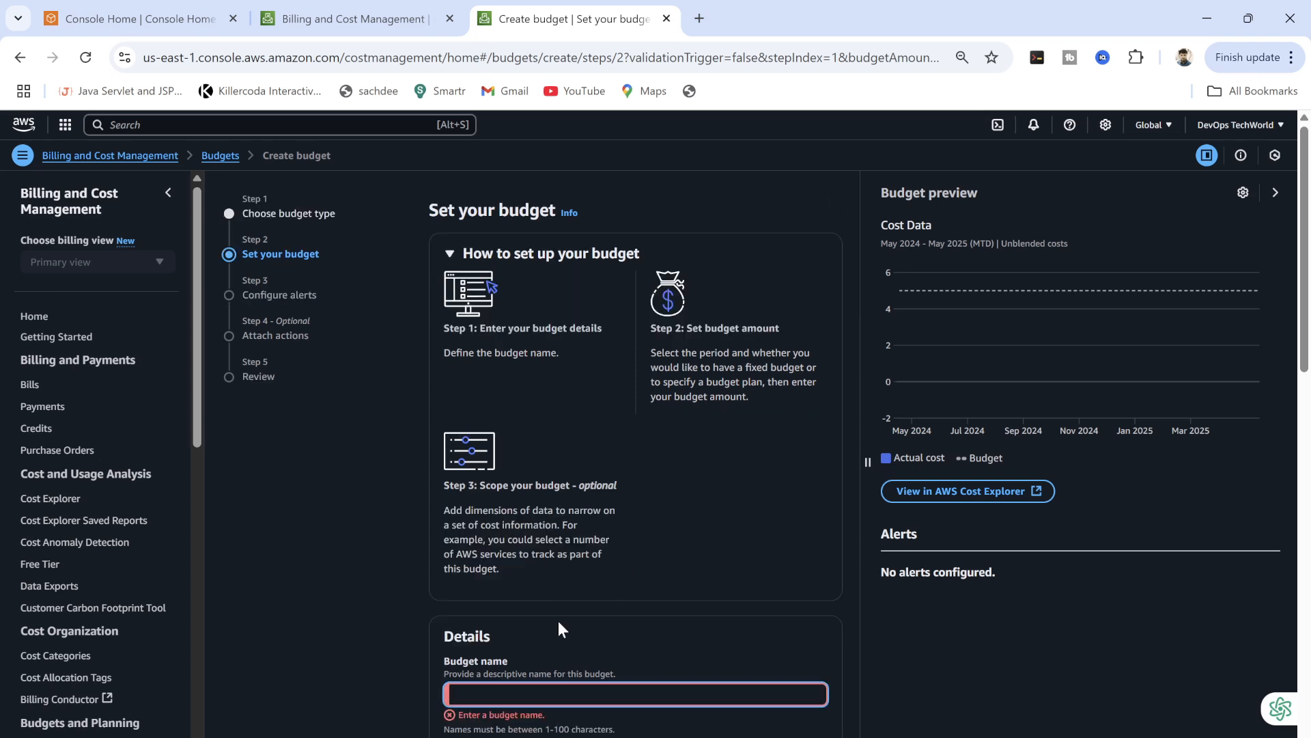
type("mybu")
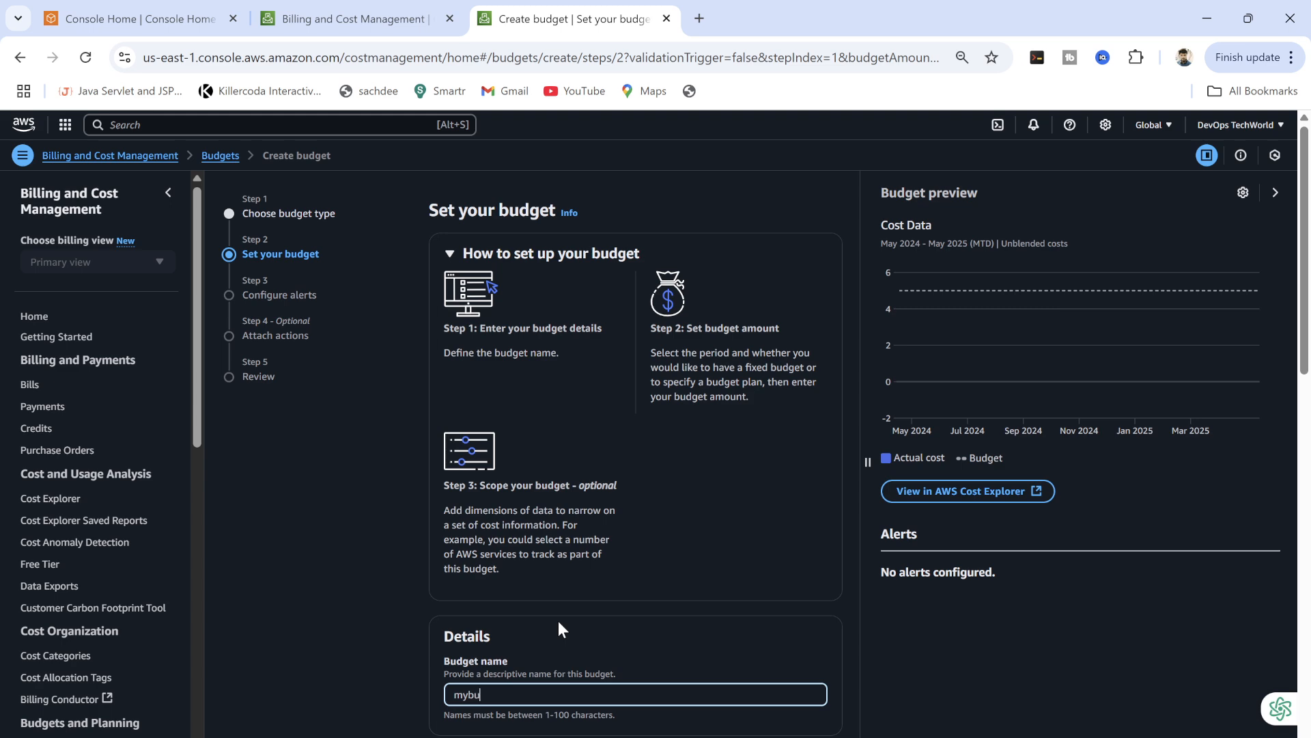
type("gent")
key("BackSpace")
key("BackSpace")
key("BackSpace")
key("BackSpace")
key("BackSpace")
key("BackSpace")
type("account-budget")
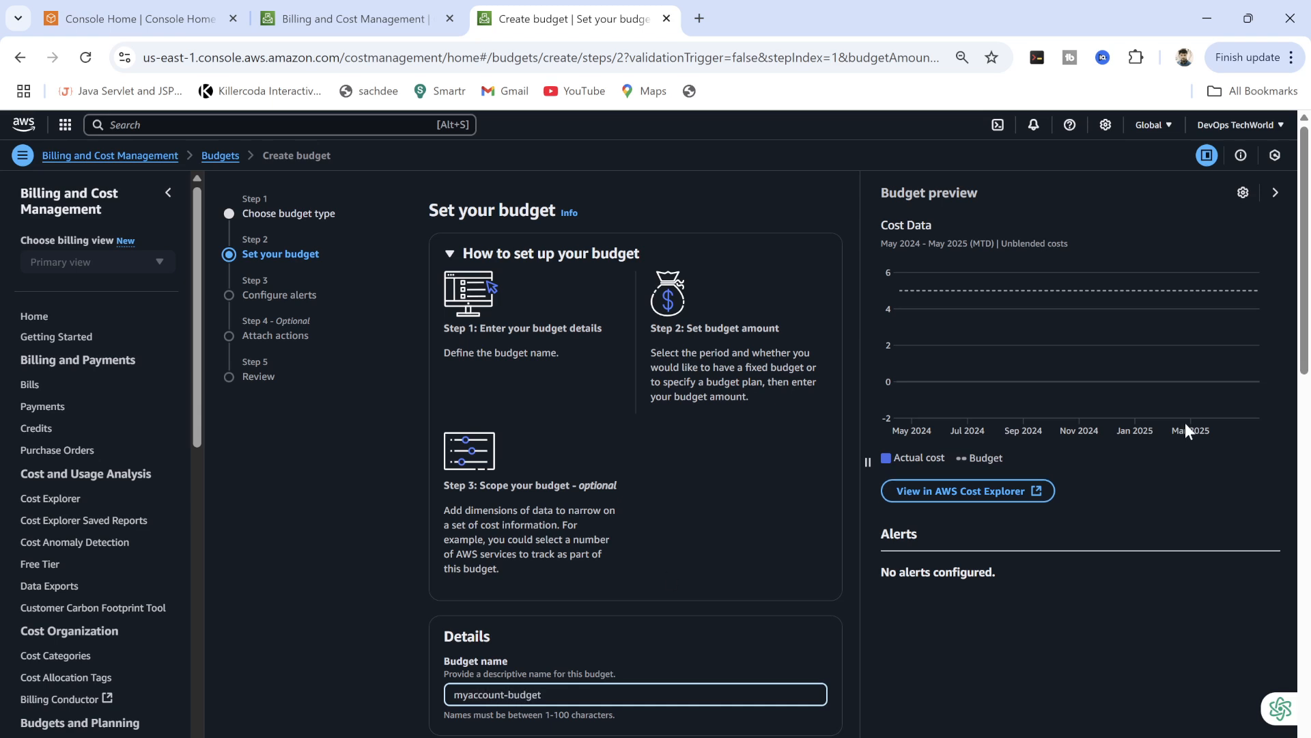
scroll(1307, 387, "down", 15)
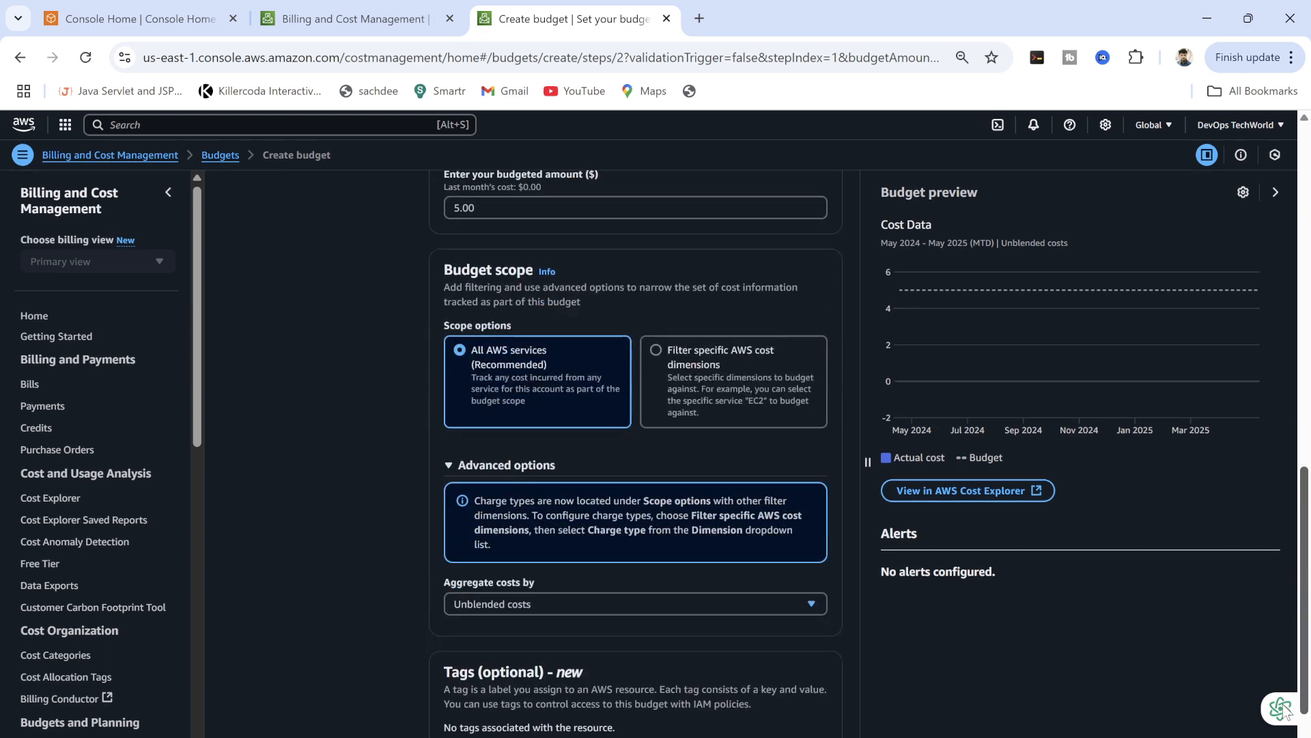
left_click(816, 721)
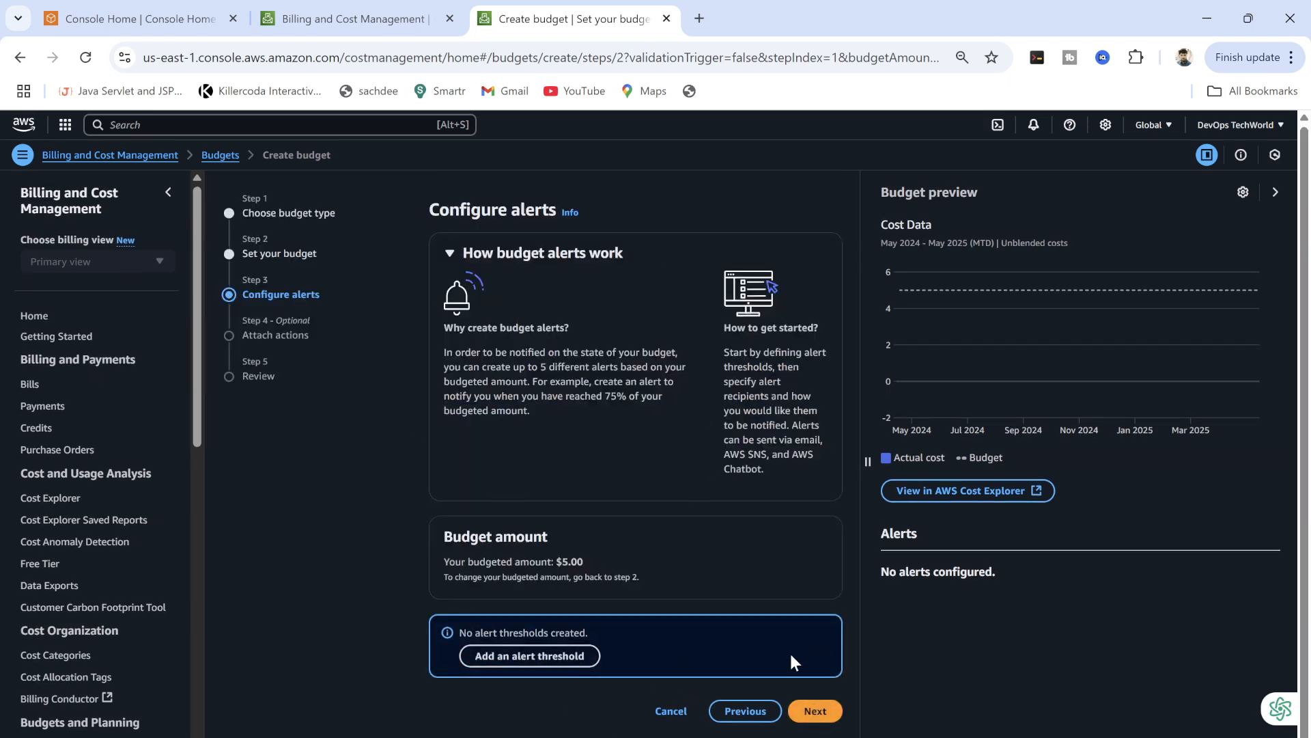
Add the first alert threshold on actual cost and attempt to continue.
left_click(521, 656)
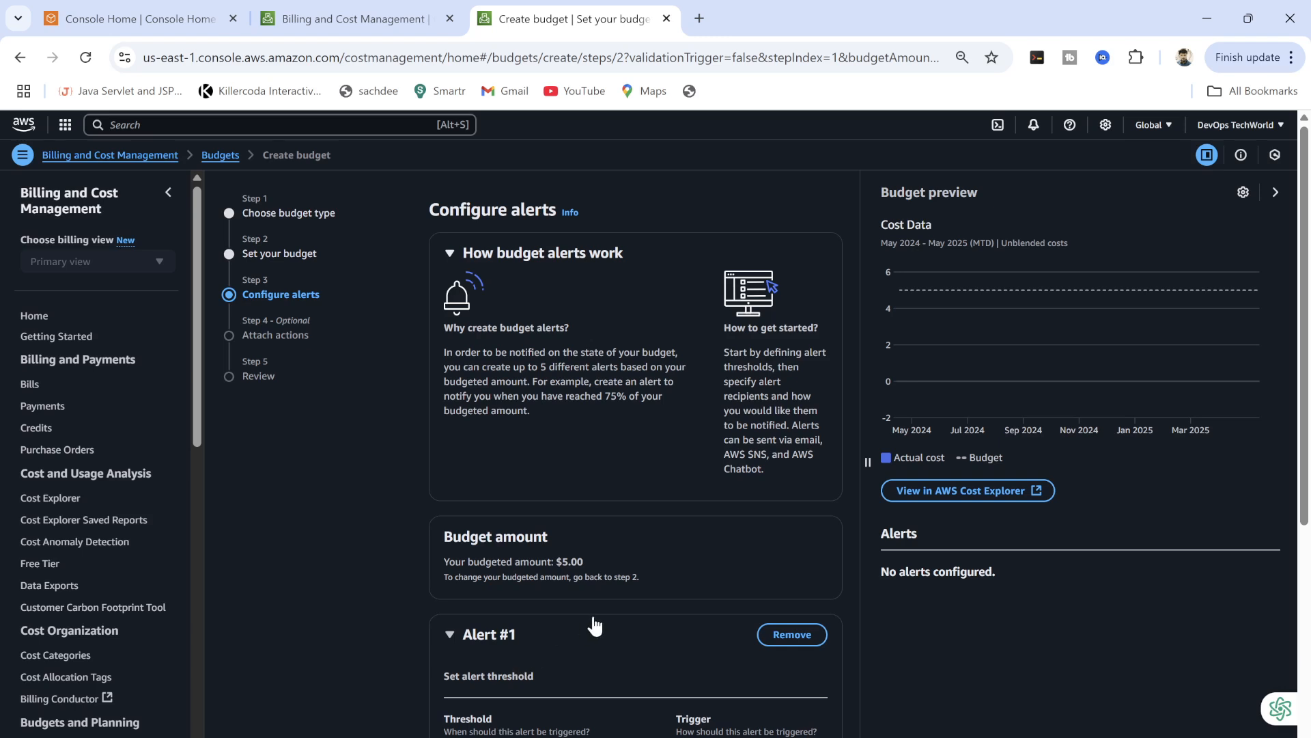
left_click_drag(1301, 409, 1277, 612)
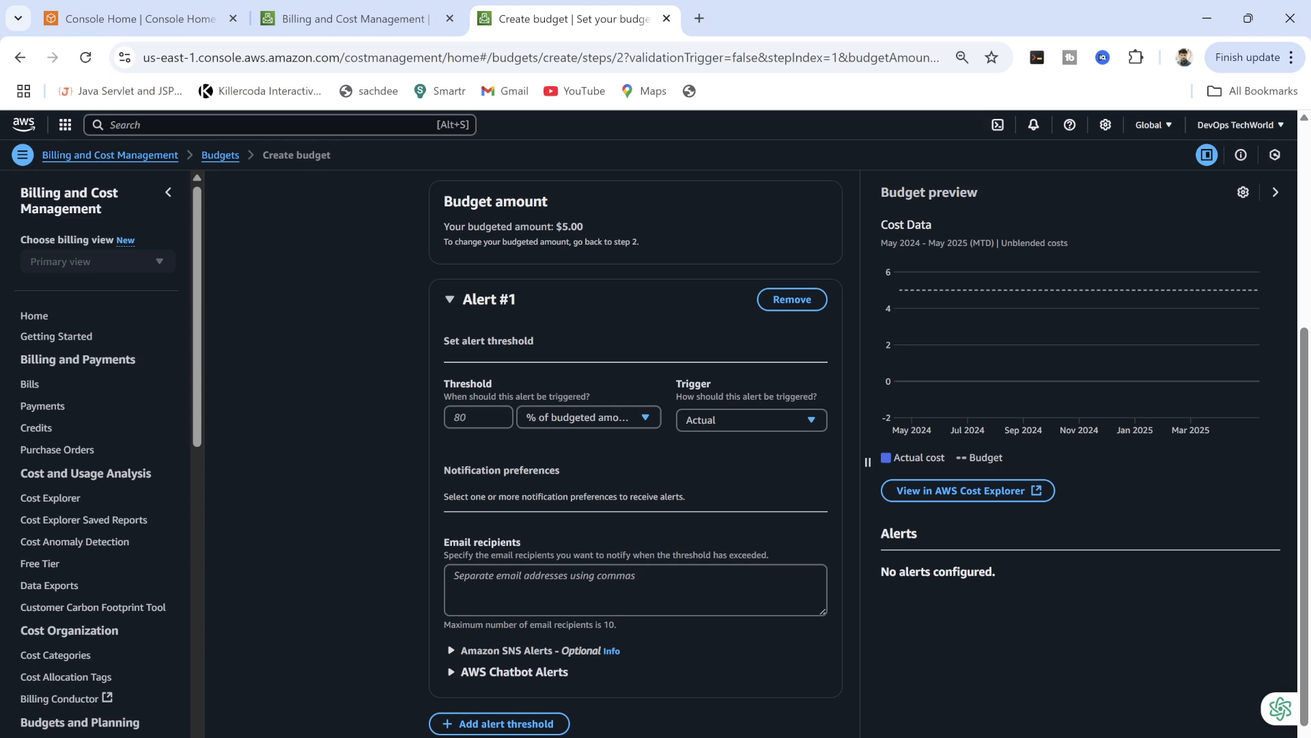
left_click(539, 586)
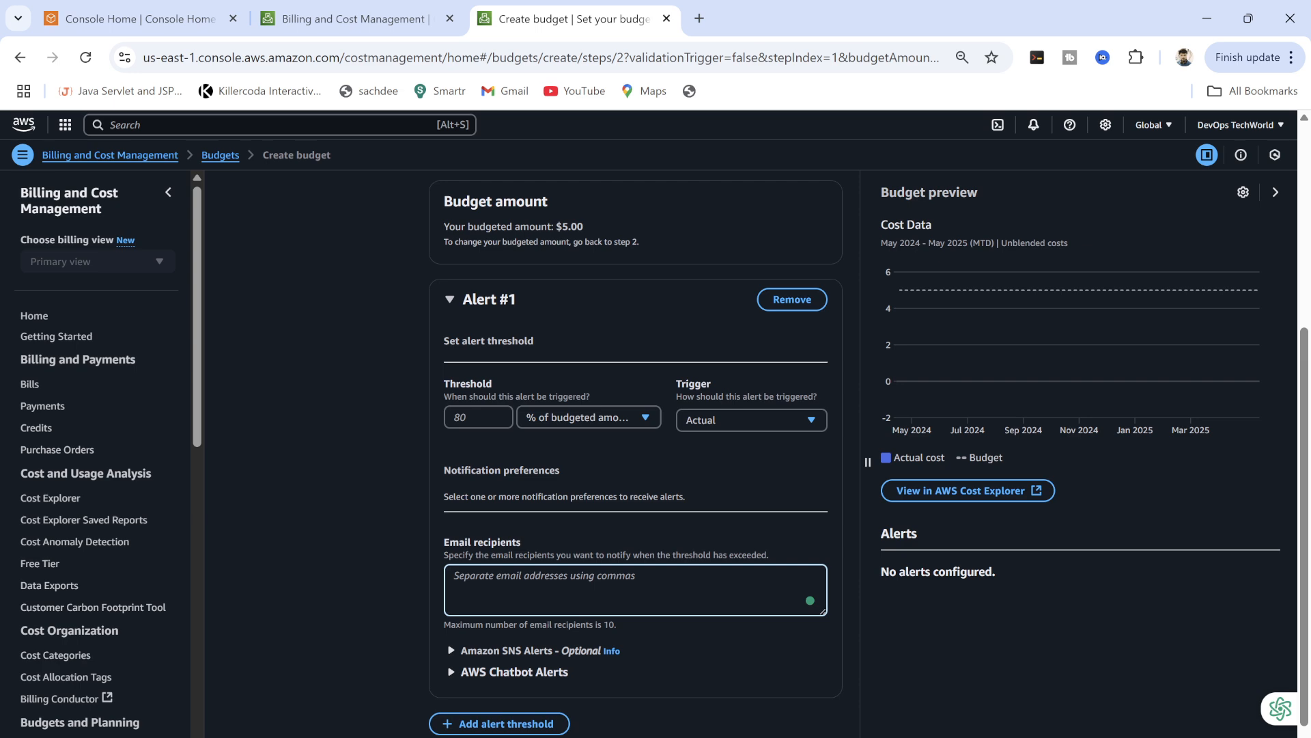
scroll(1295, 652, "down", 1)
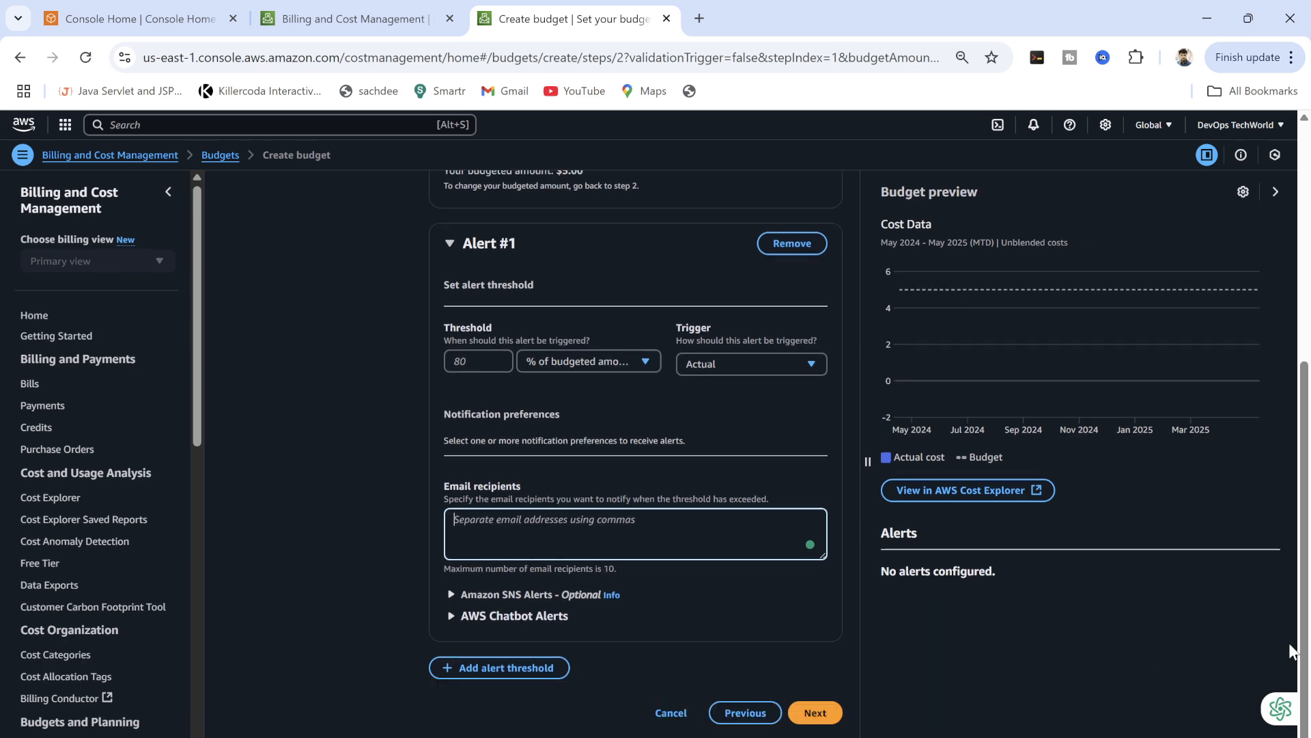
left_click(807, 716)
Type the alert recipient's e-mail address into Email recipients.
left_click(546, 596)
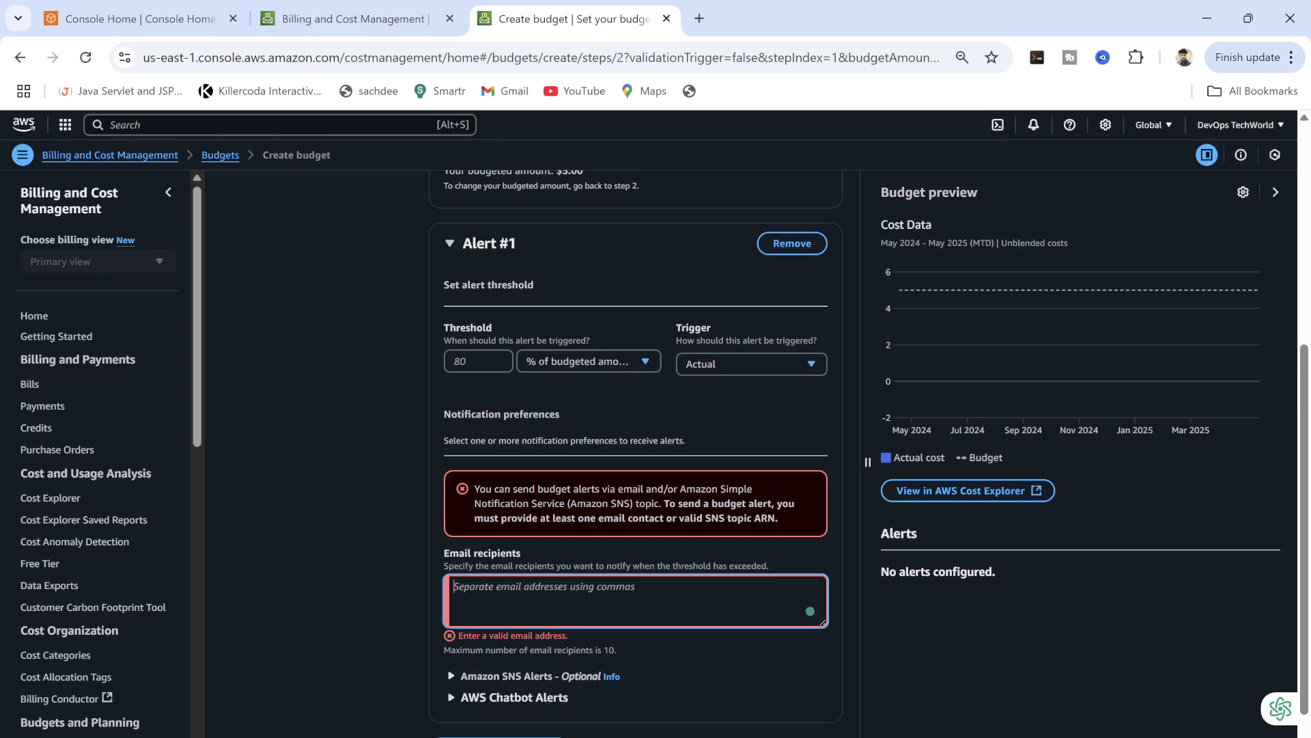
type("s")
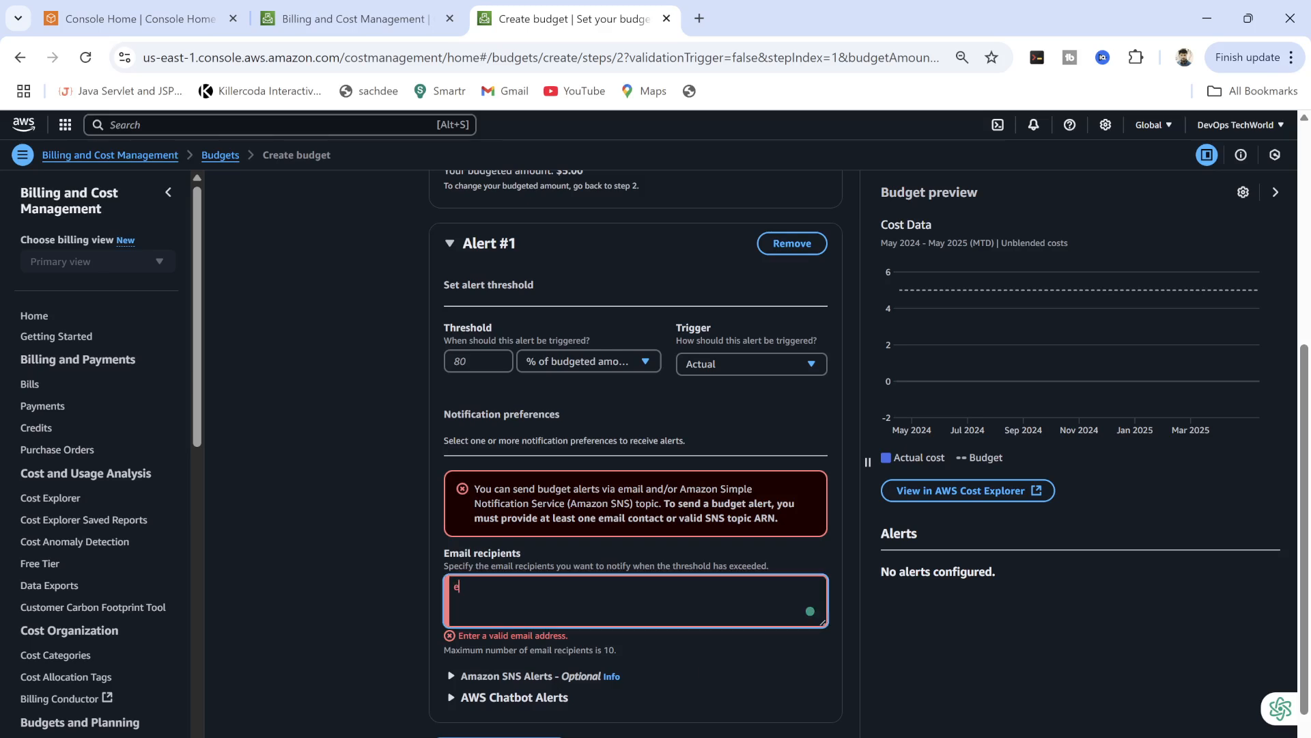
key("BackSpace")
key("ctrl+a")
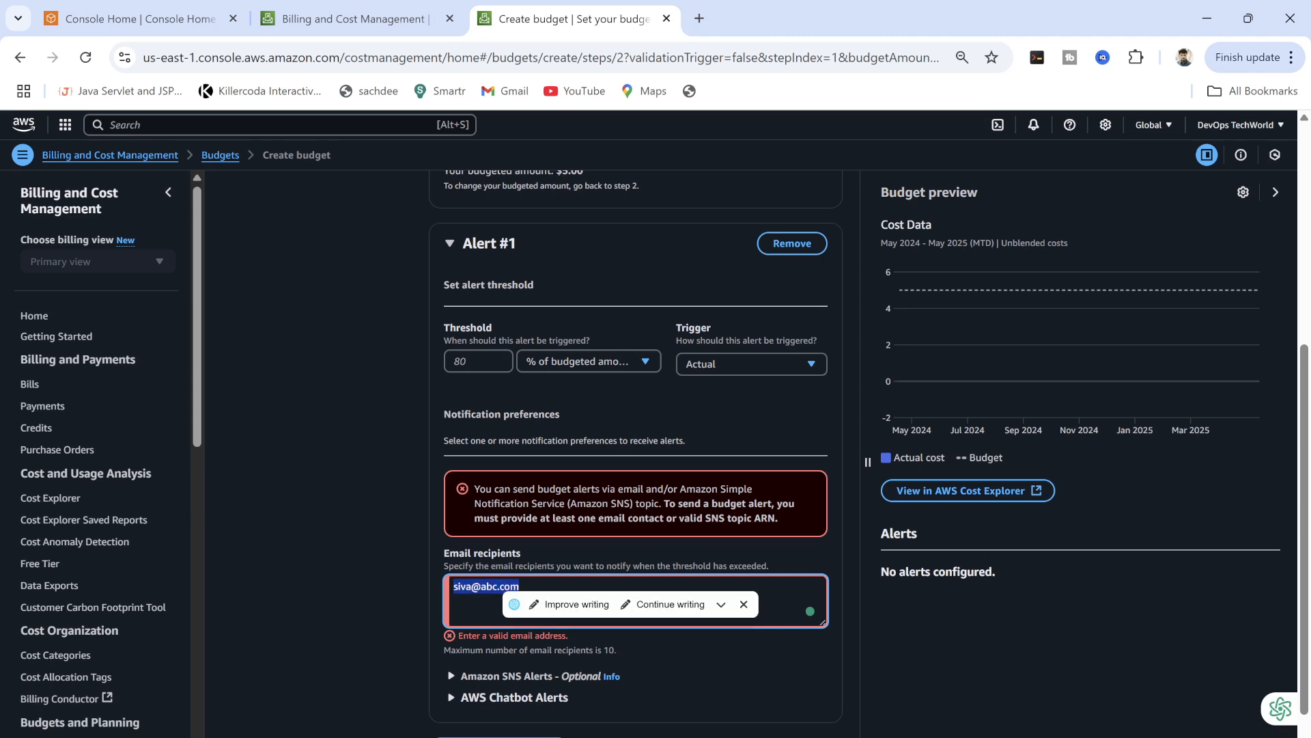
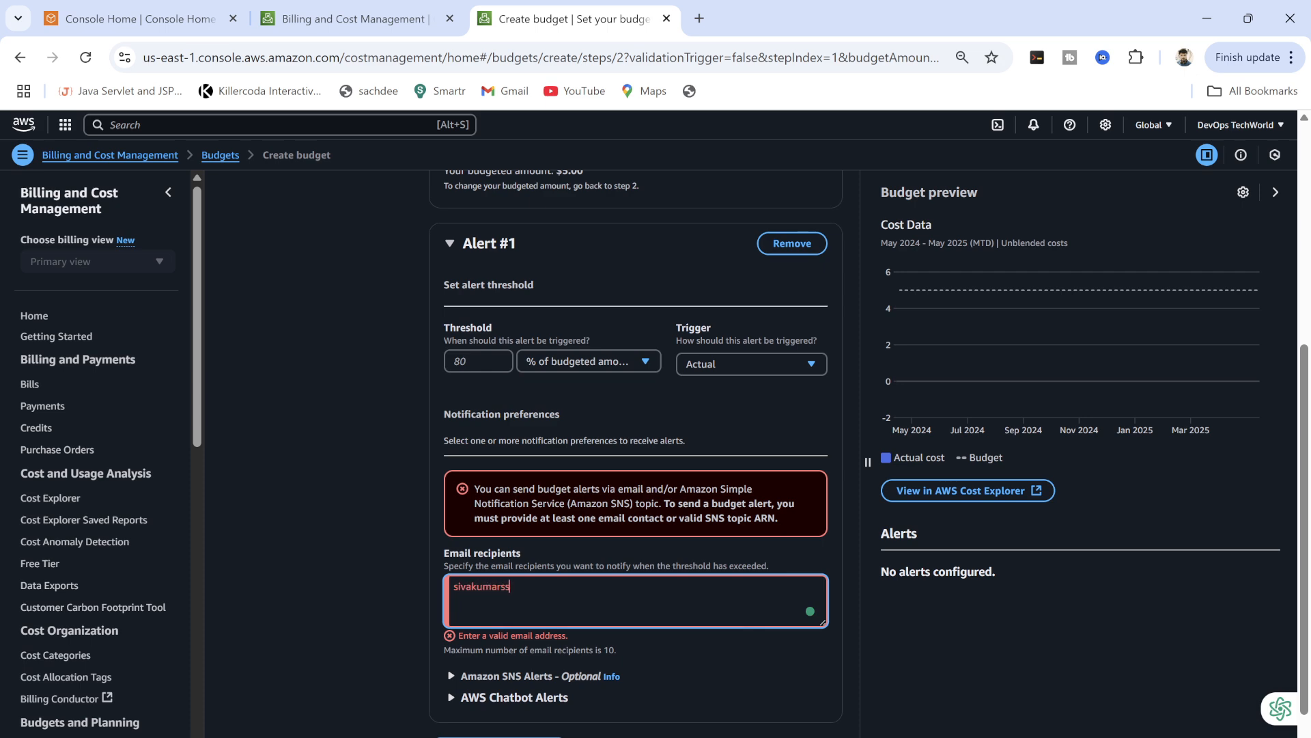
left_click(849, 700)
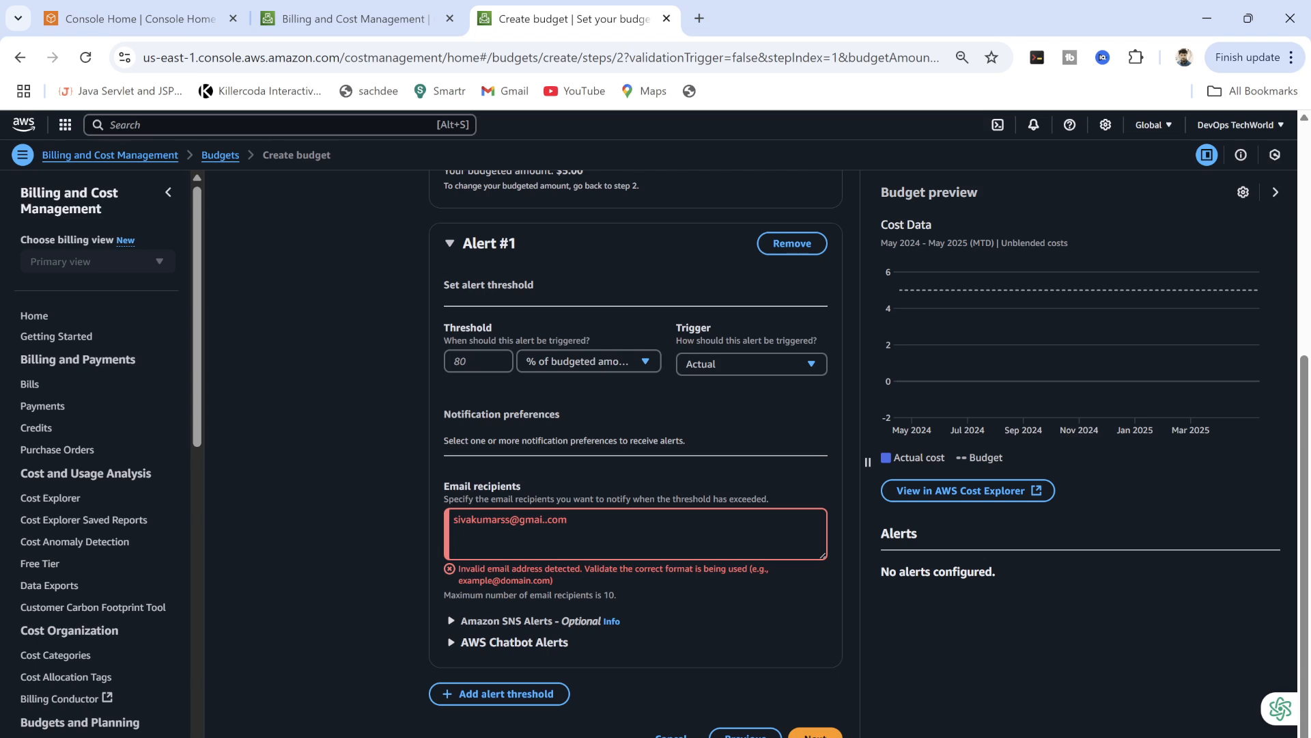
Fix the mistyped part of the recipient e-mail and try to continue.
left_click_drag(510, 519, 481, 519)
key("BackSpace")
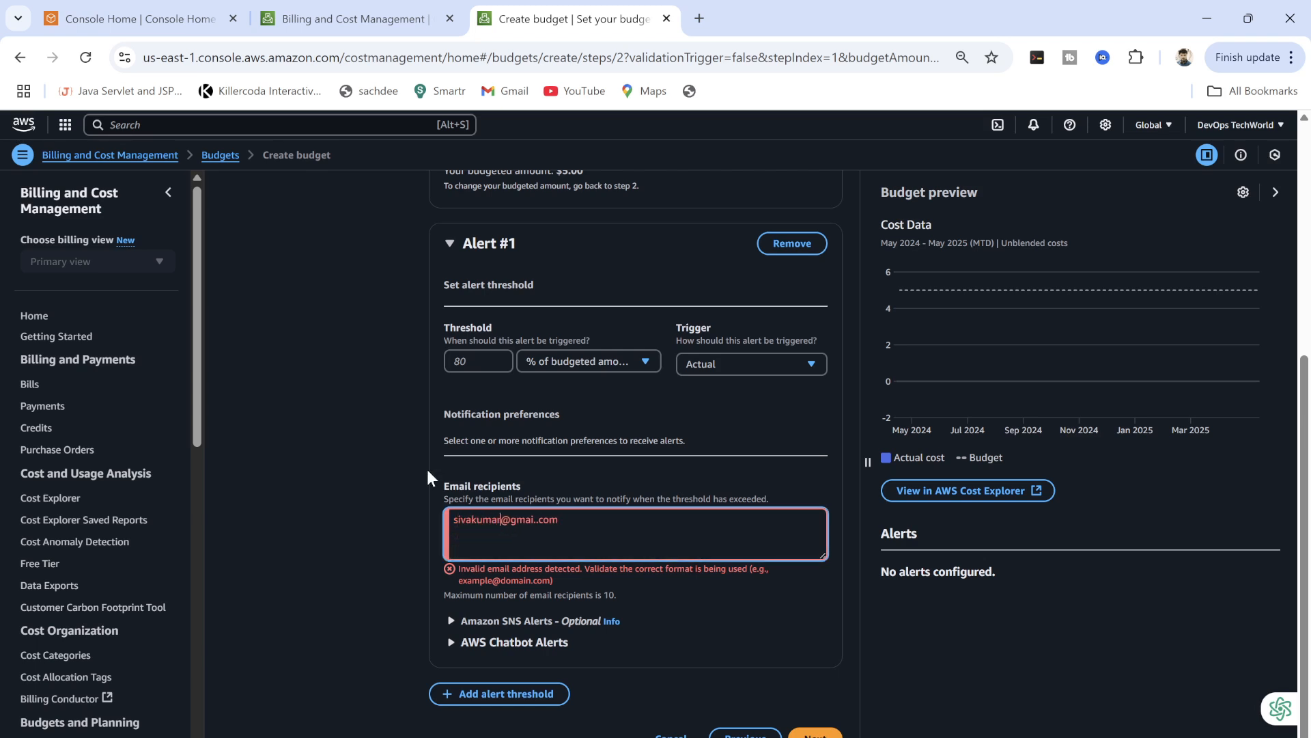
left_click(757, 657)
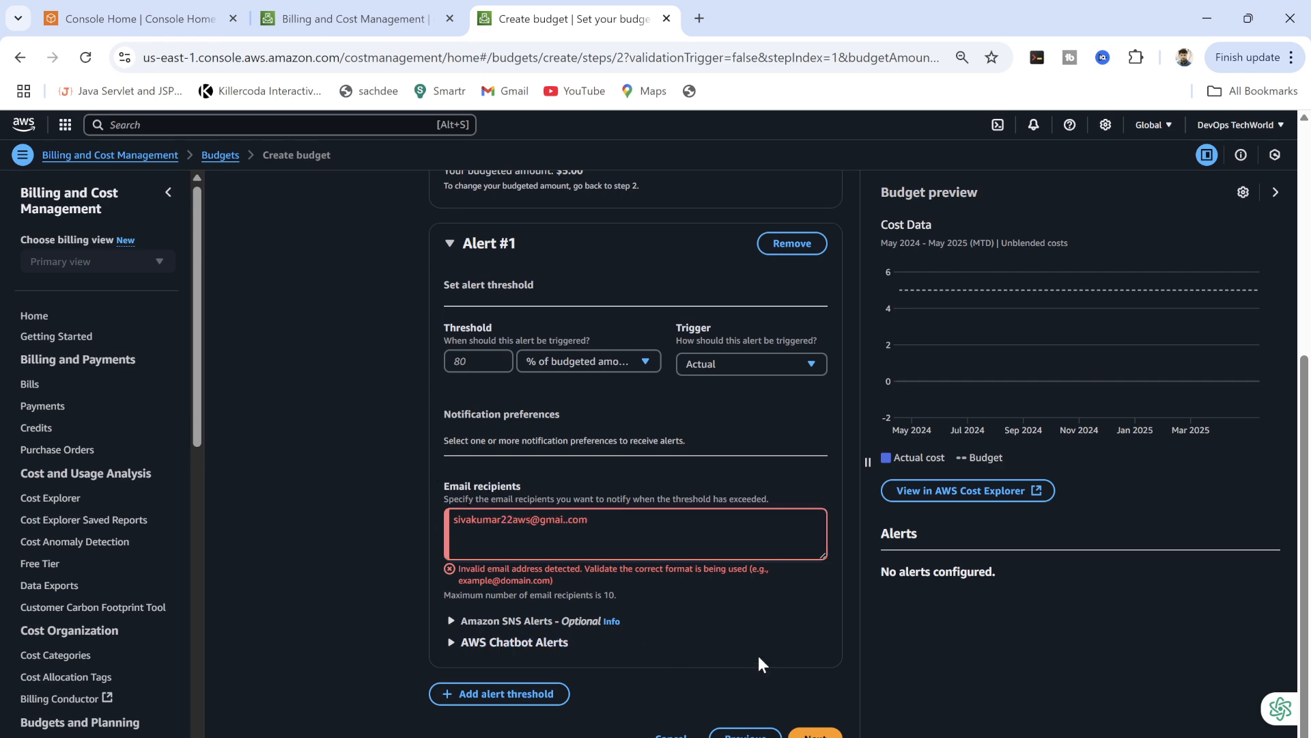
left_click(815, 733)
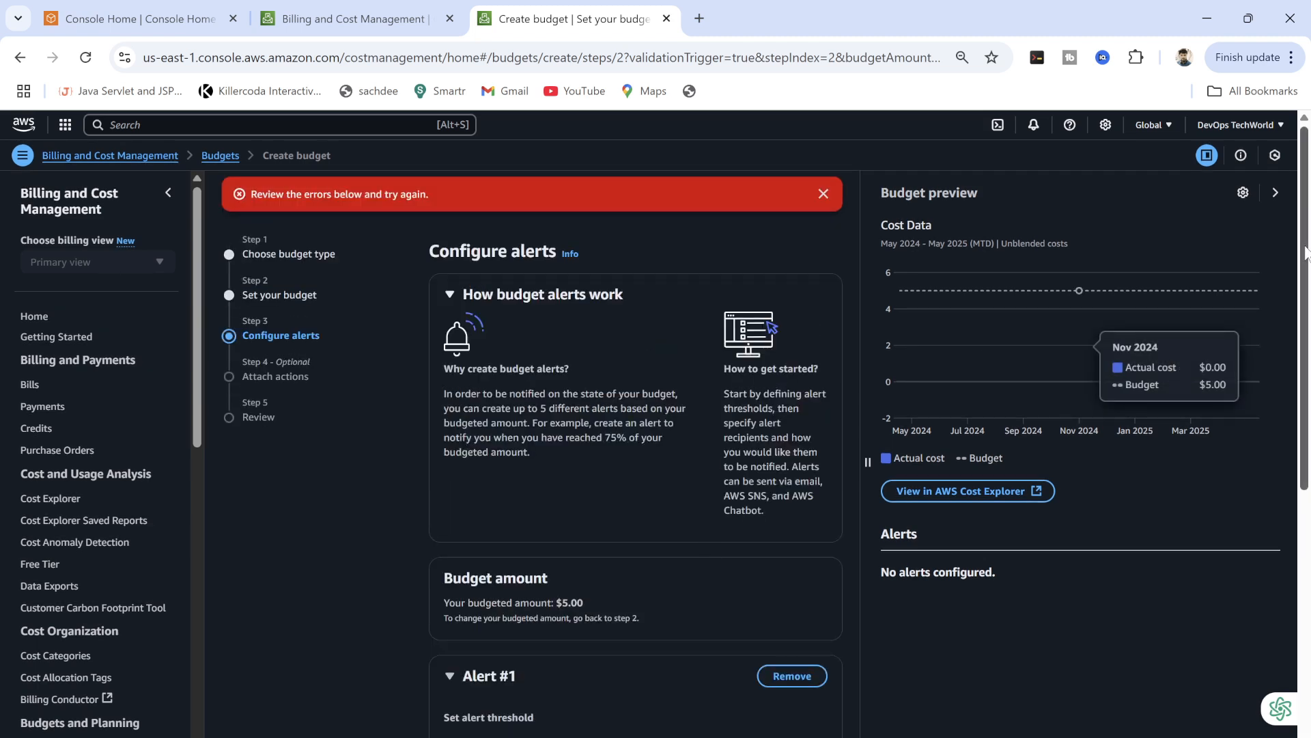
Set the alert threshold to 80% of the budgeted amount.
left_click_drag(1306, 247, 1274, 467)
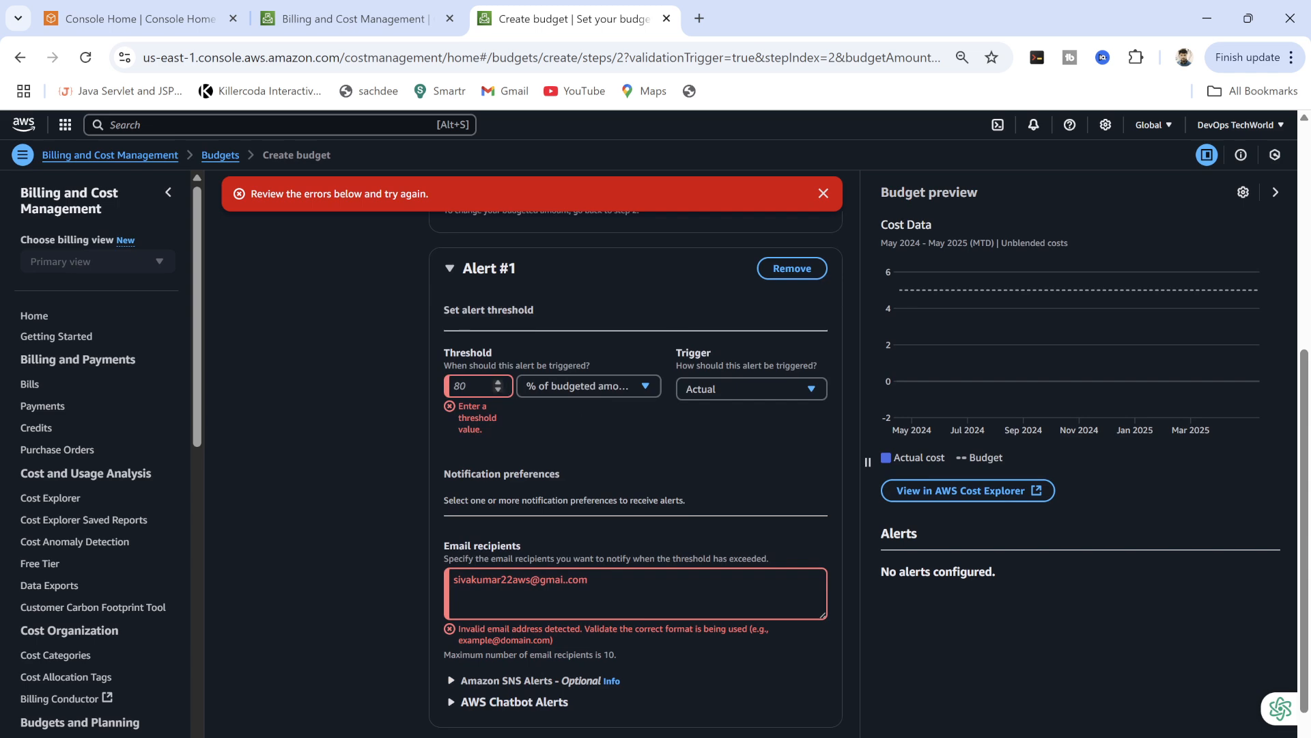
left_click(471, 386)
type("80")
left_click(748, 680)
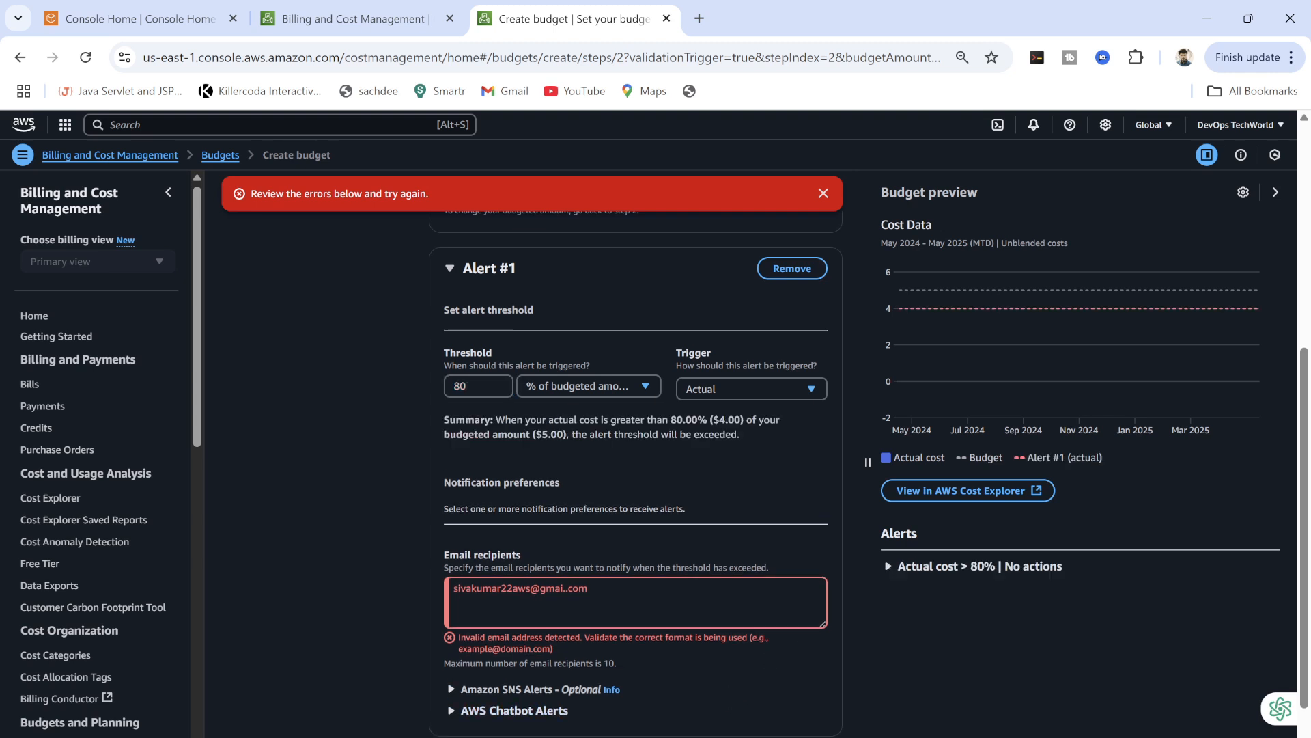
Fix the recipient e-mail's domain and retry advancing past alerts.
left_click(810, 612)
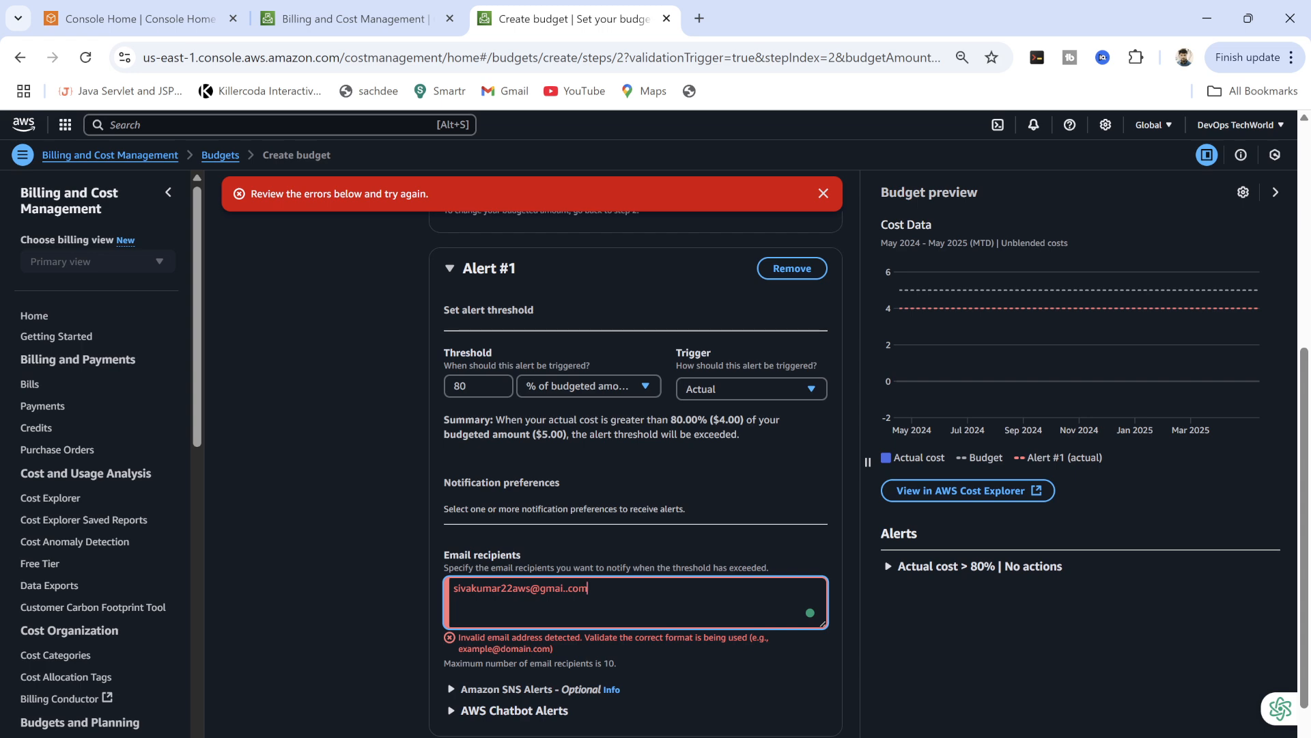
left_click_drag(560, 588, 588, 588)
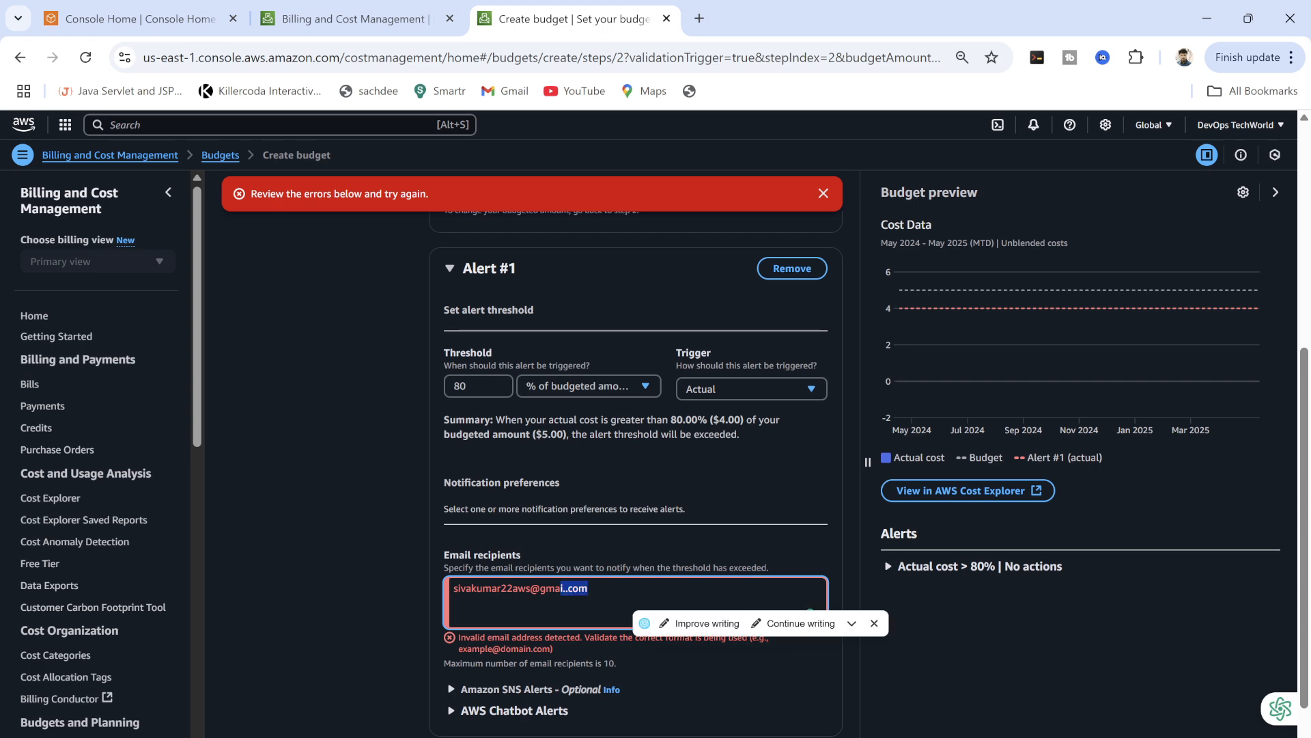
left_click(563, 588)
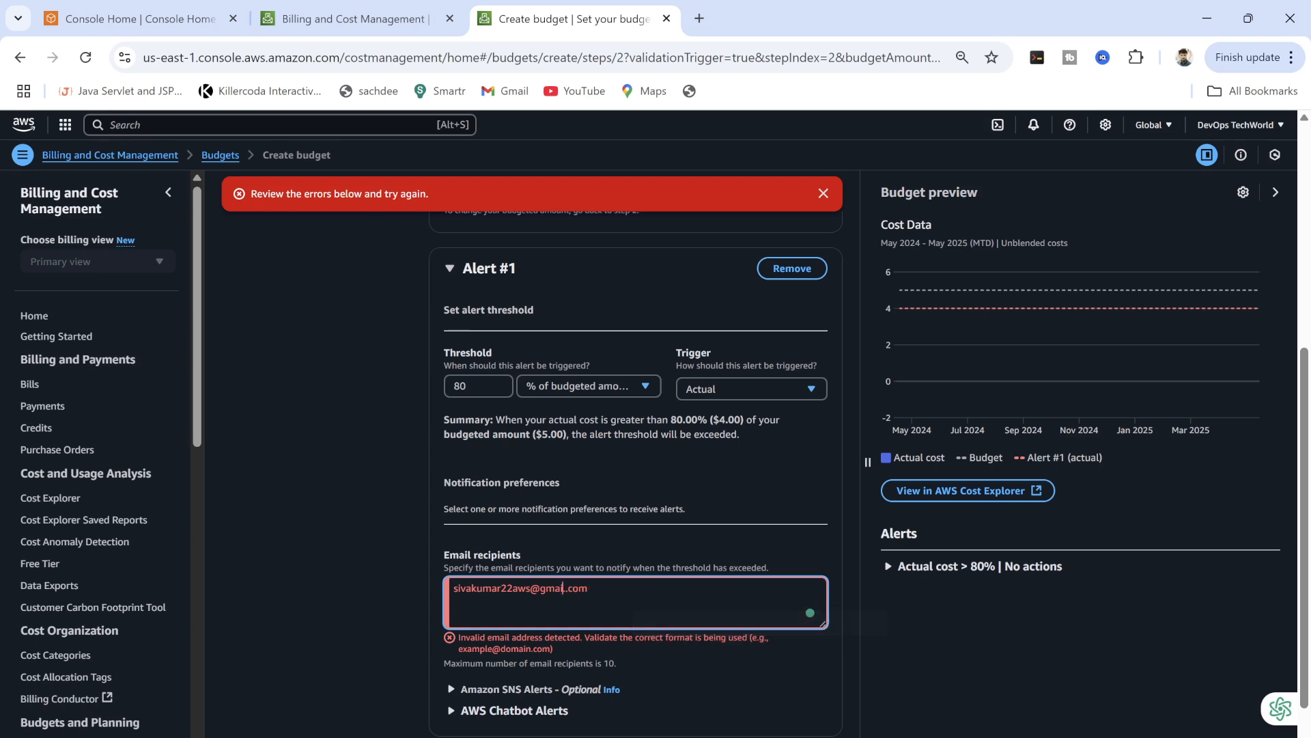
type("l")
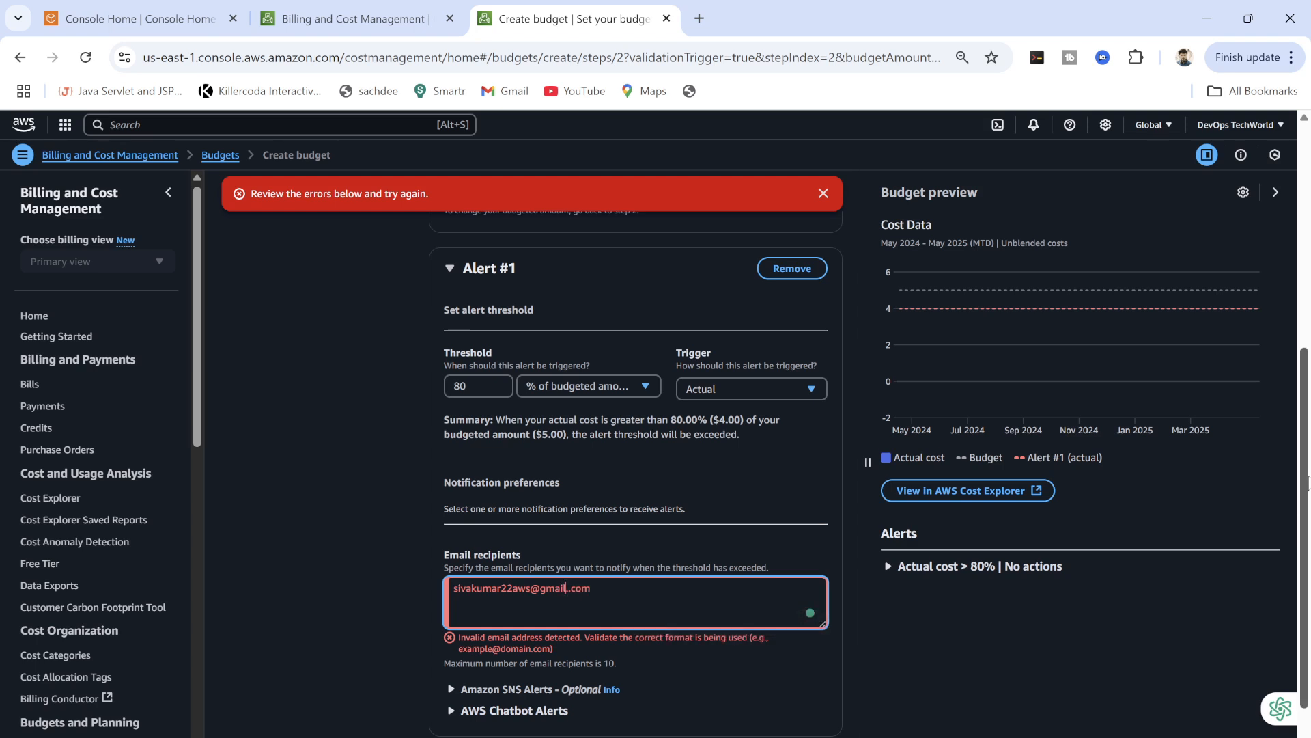
scroll(1300, 502, "down", 1)
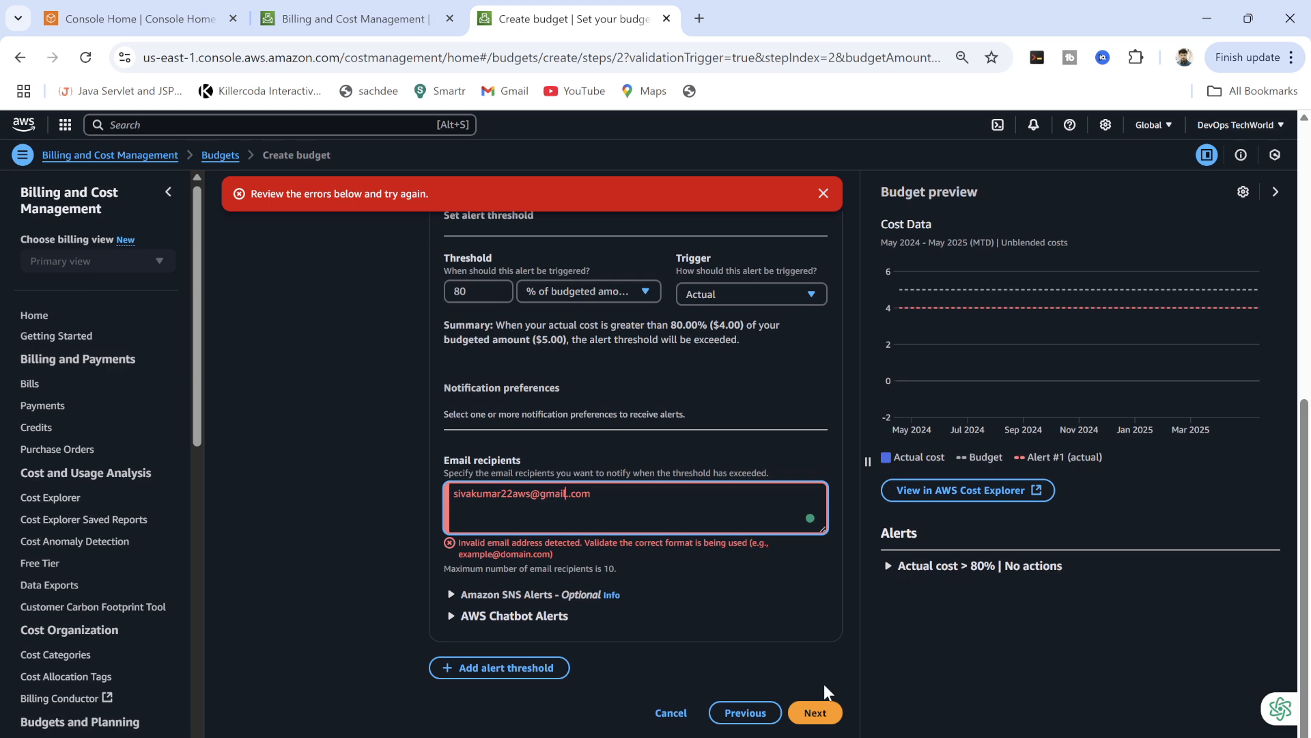
left_click(816, 713)
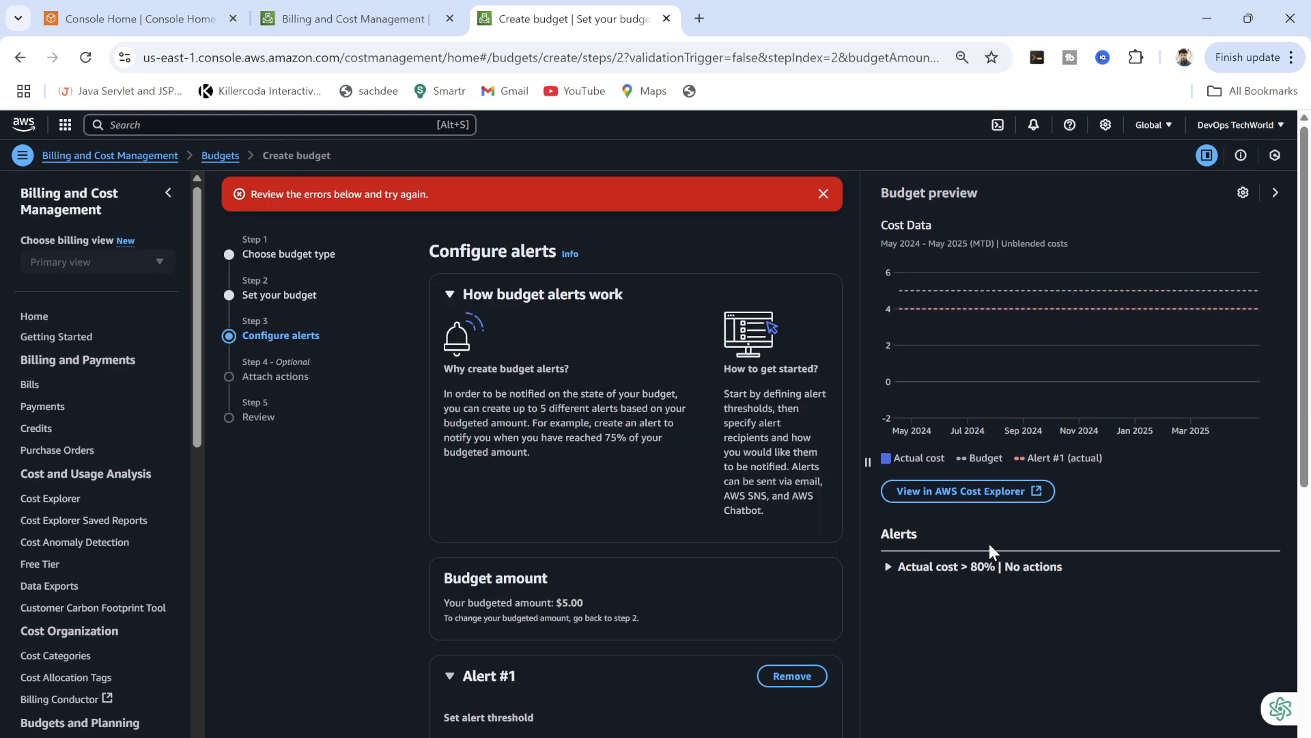
Retype a valid recipient e-mail address and advance to the Attach actions step.
scroll(1266, 592, "down", 5)
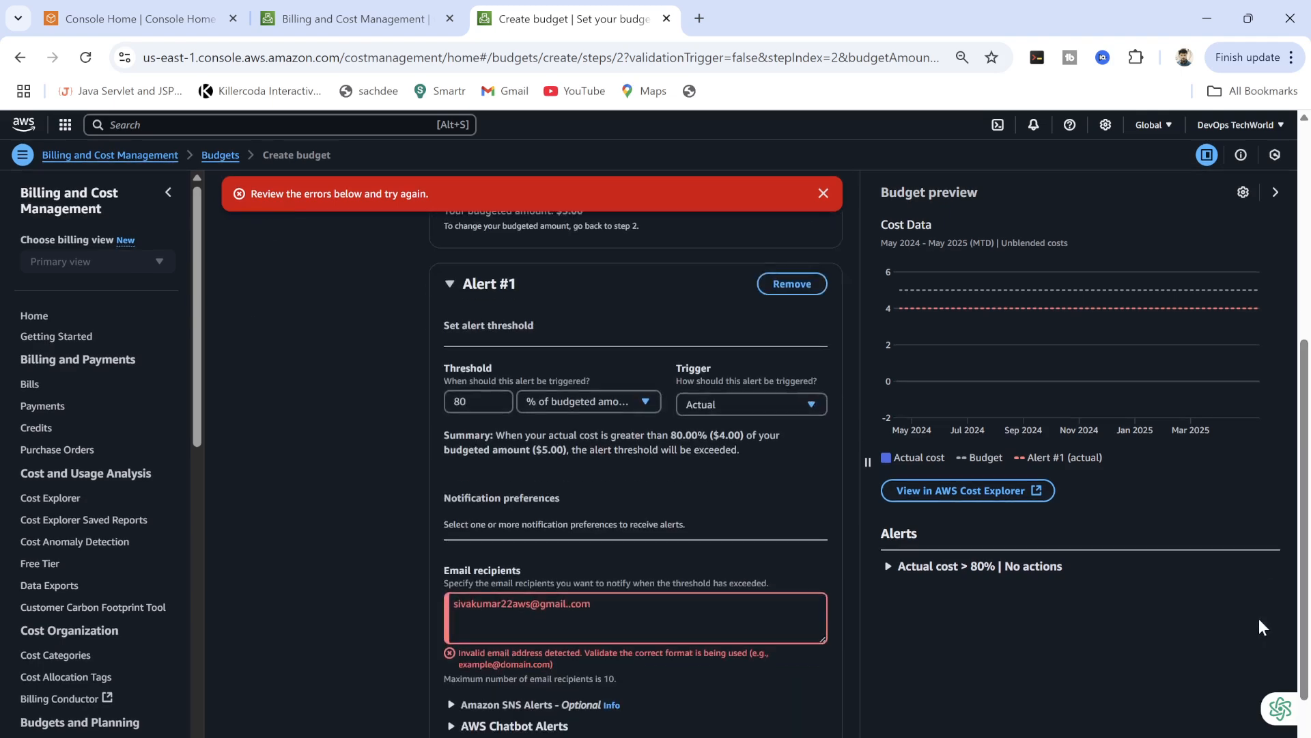
triple_click(503, 605)
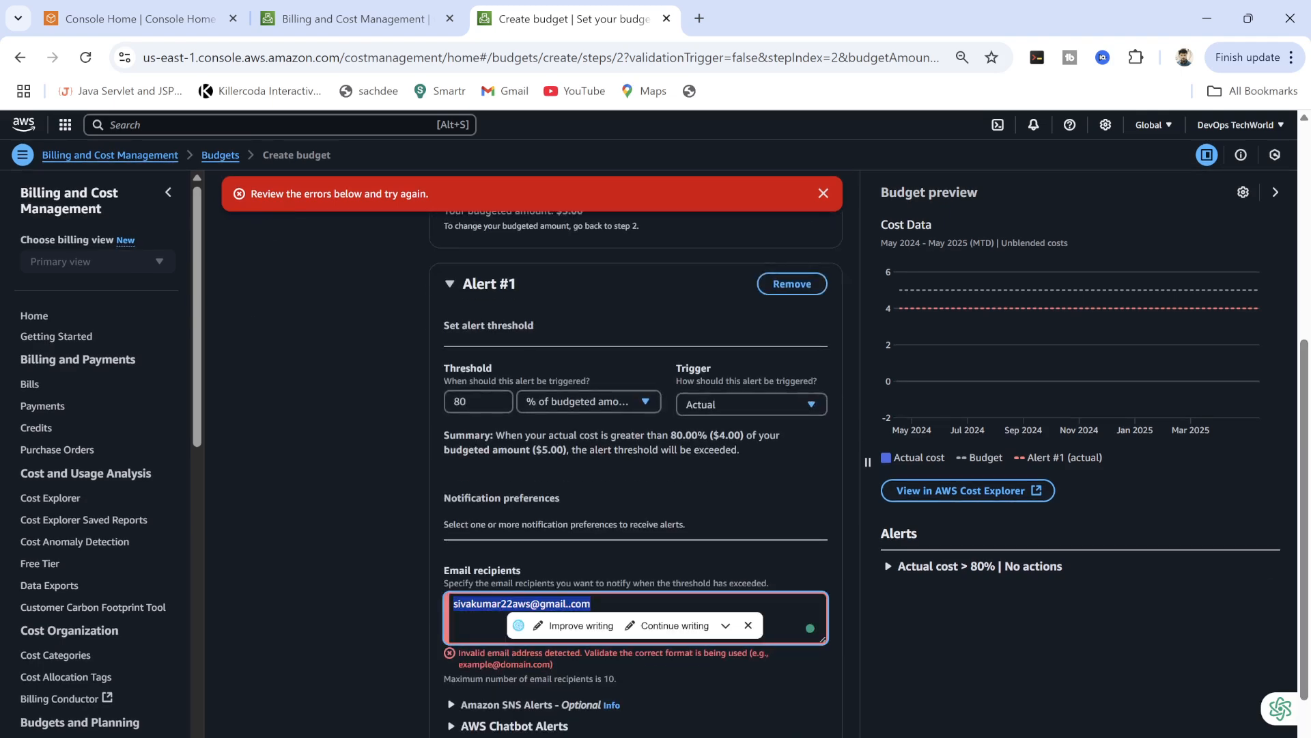
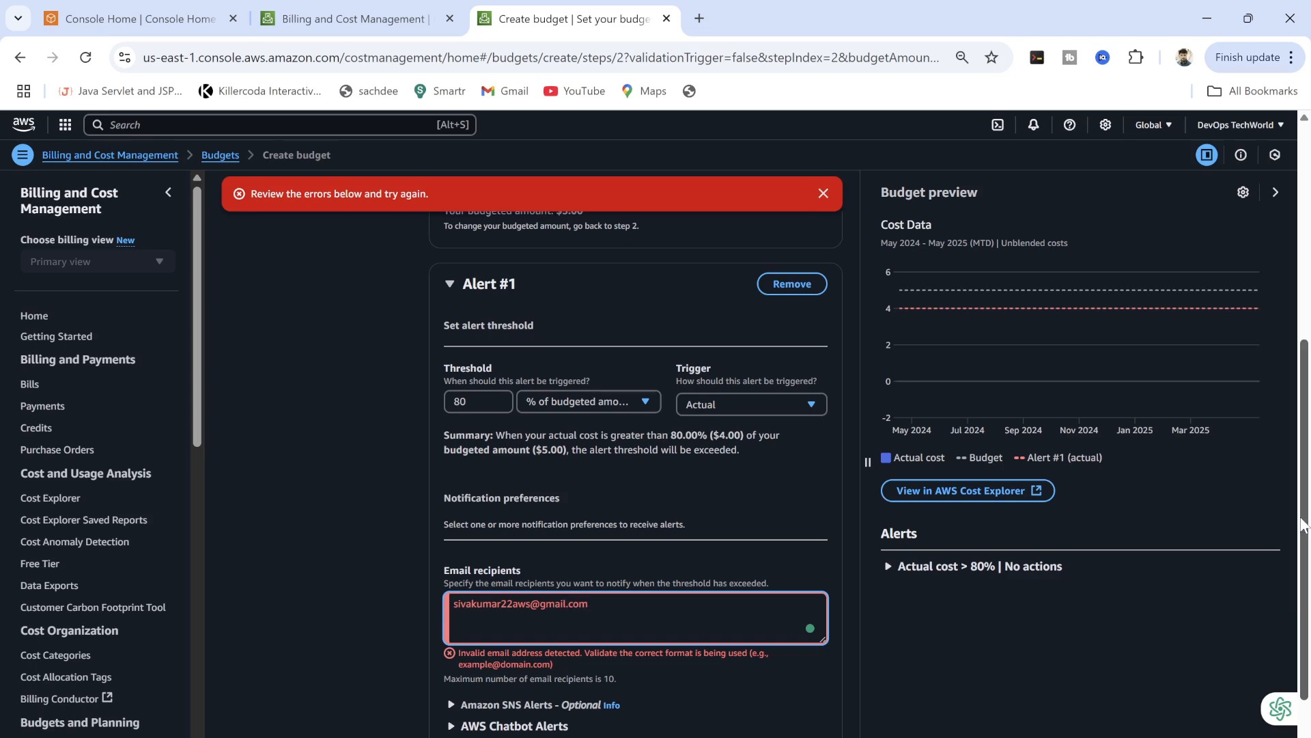
scroll(1302, 623, "down", 2)
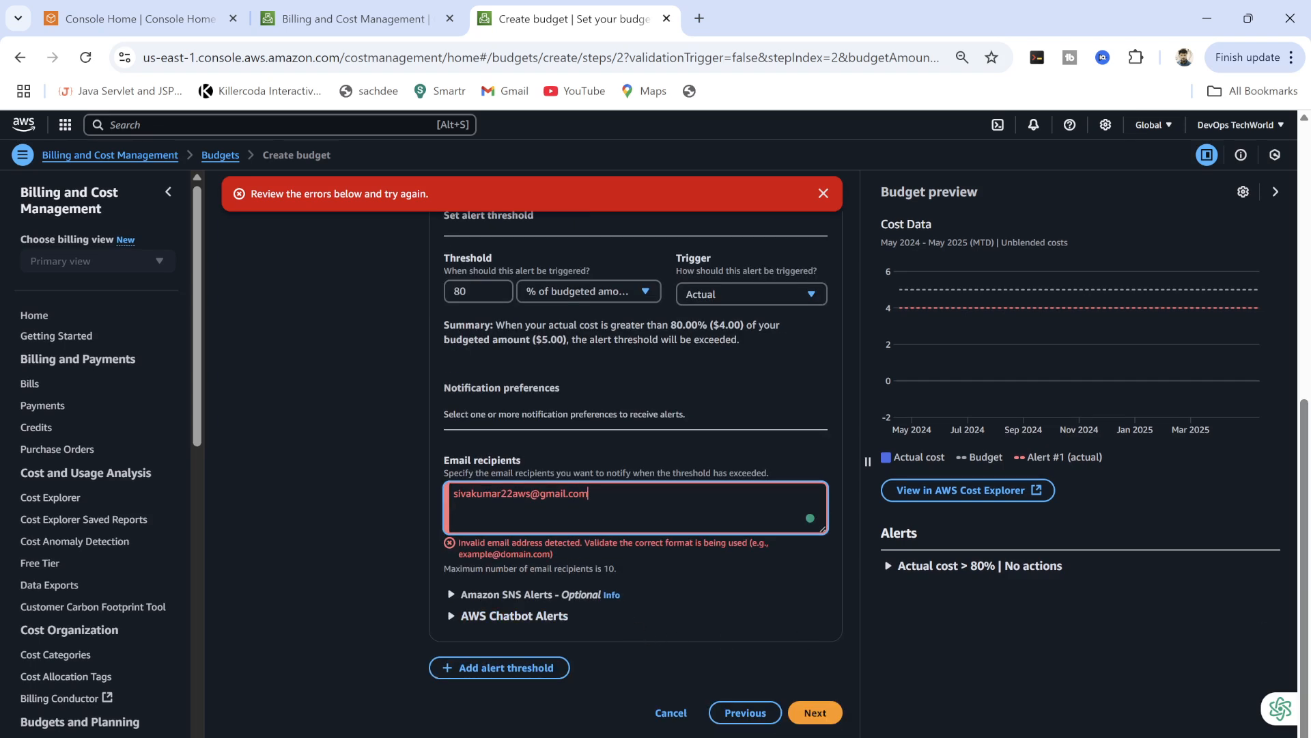
left_click_drag(453, 494, 588, 493)
type("suvak")
key("BackSpace")
key("BackSpace")
key("BackSpace")
key("BackSpace")
key("BackSpace")
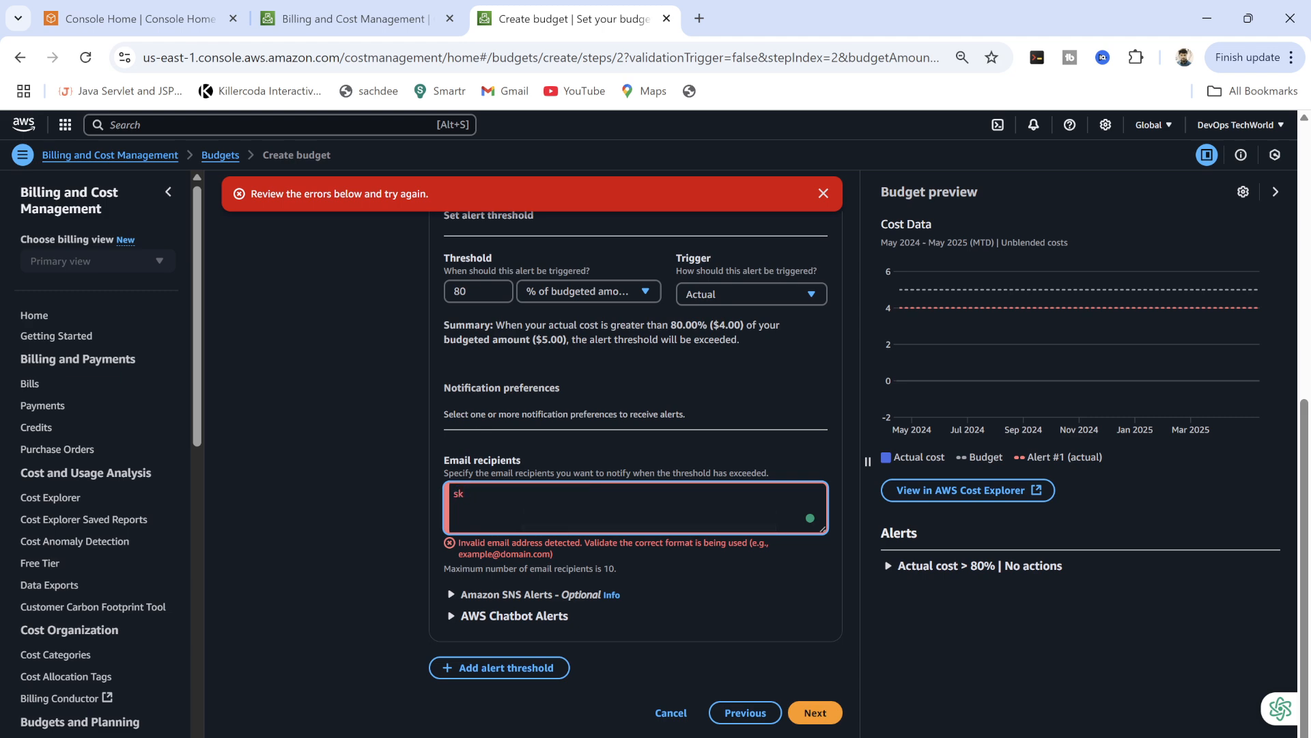
left_click(814, 712)
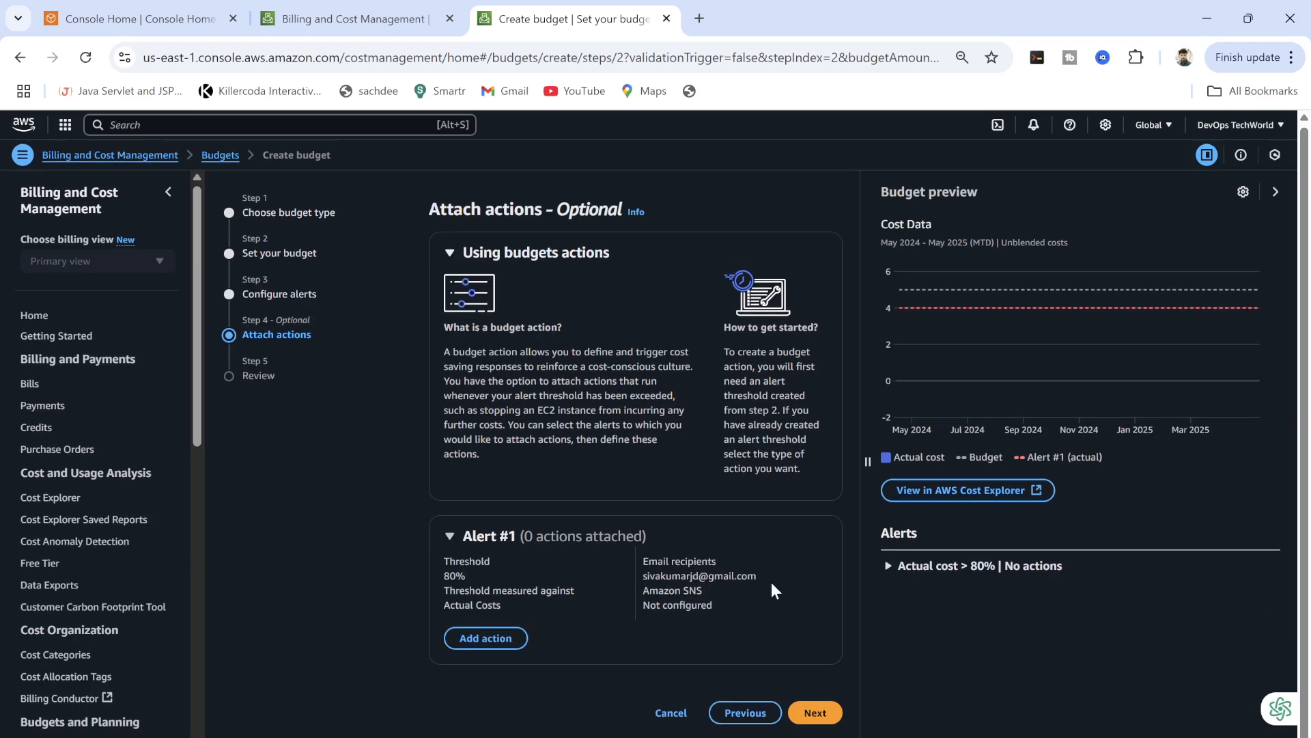
Skip the optional actions and review the myaccount-budget summary: monthly $5.00 cost budget starting May 2025.
left_click(816, 712)
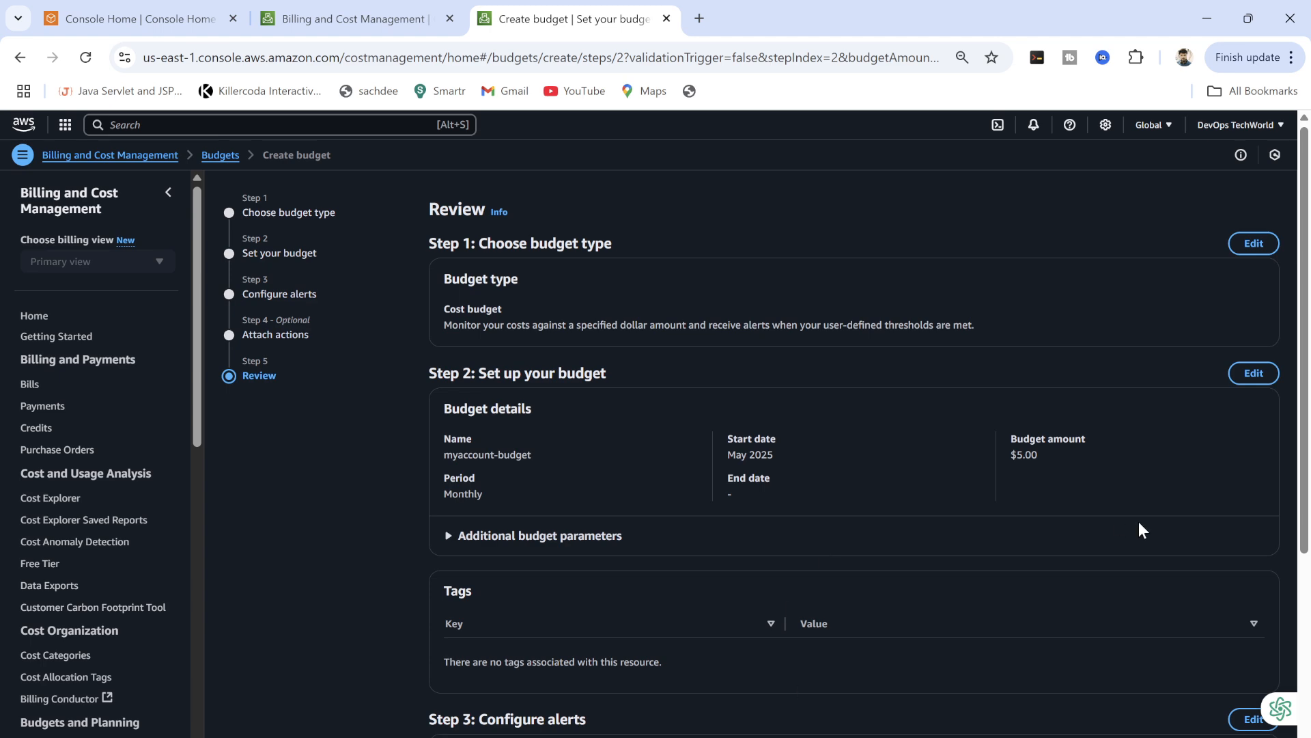
left_click_drag(1308, 448, 1307, 502)
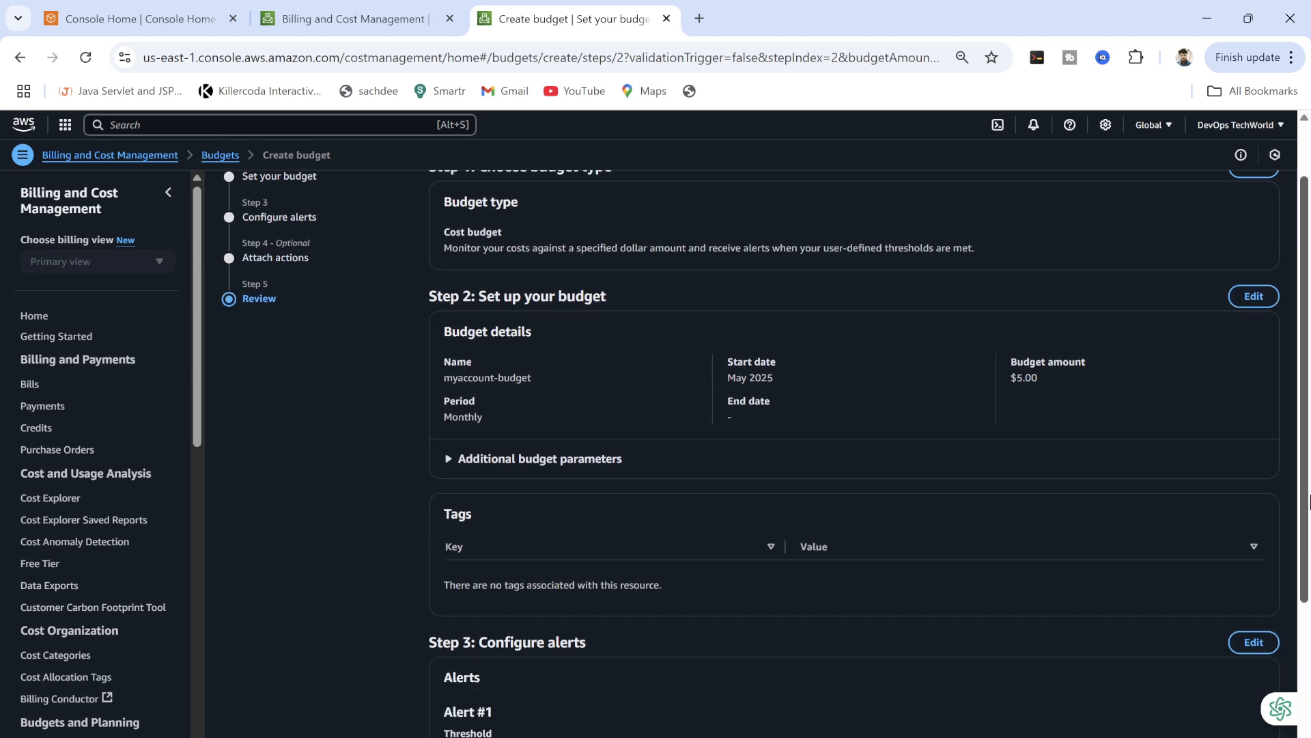
scroll(1279, 445, "down", 2)
scroll(1271, 335, "up", 3)
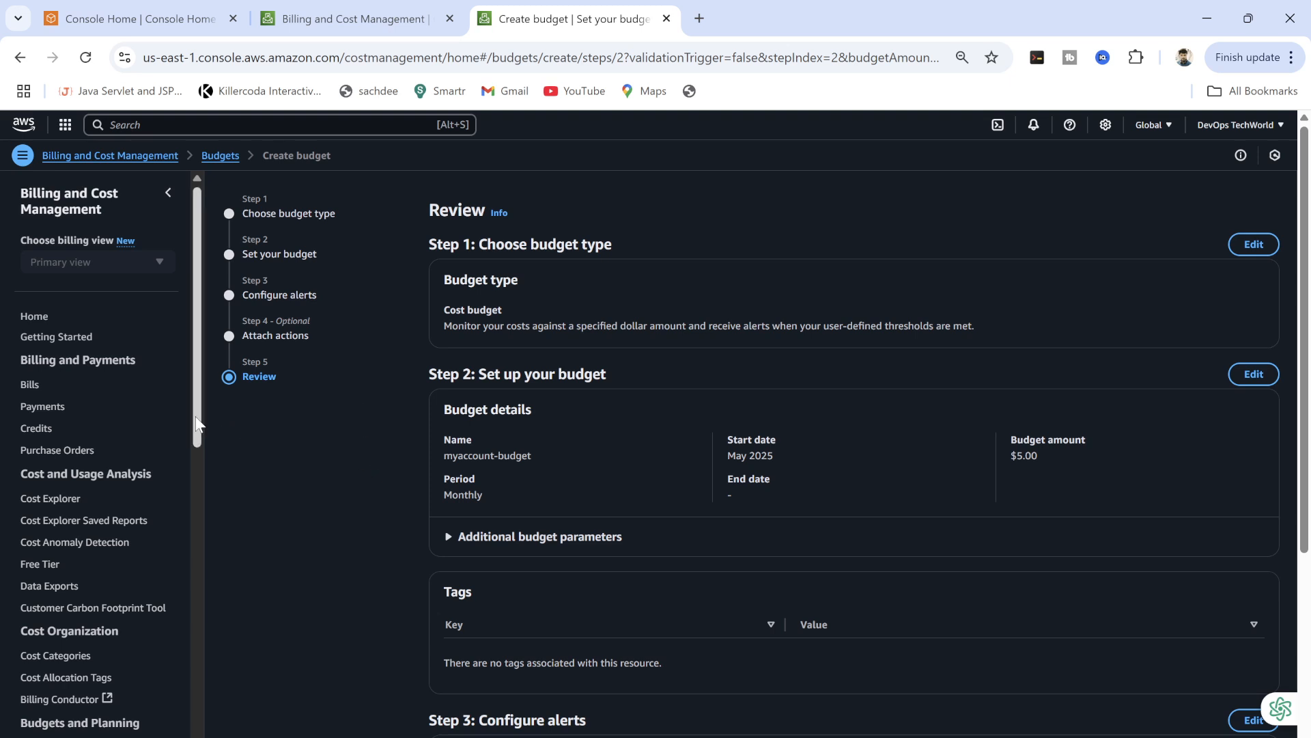
left_click_drag(196, 437, 207, 375)
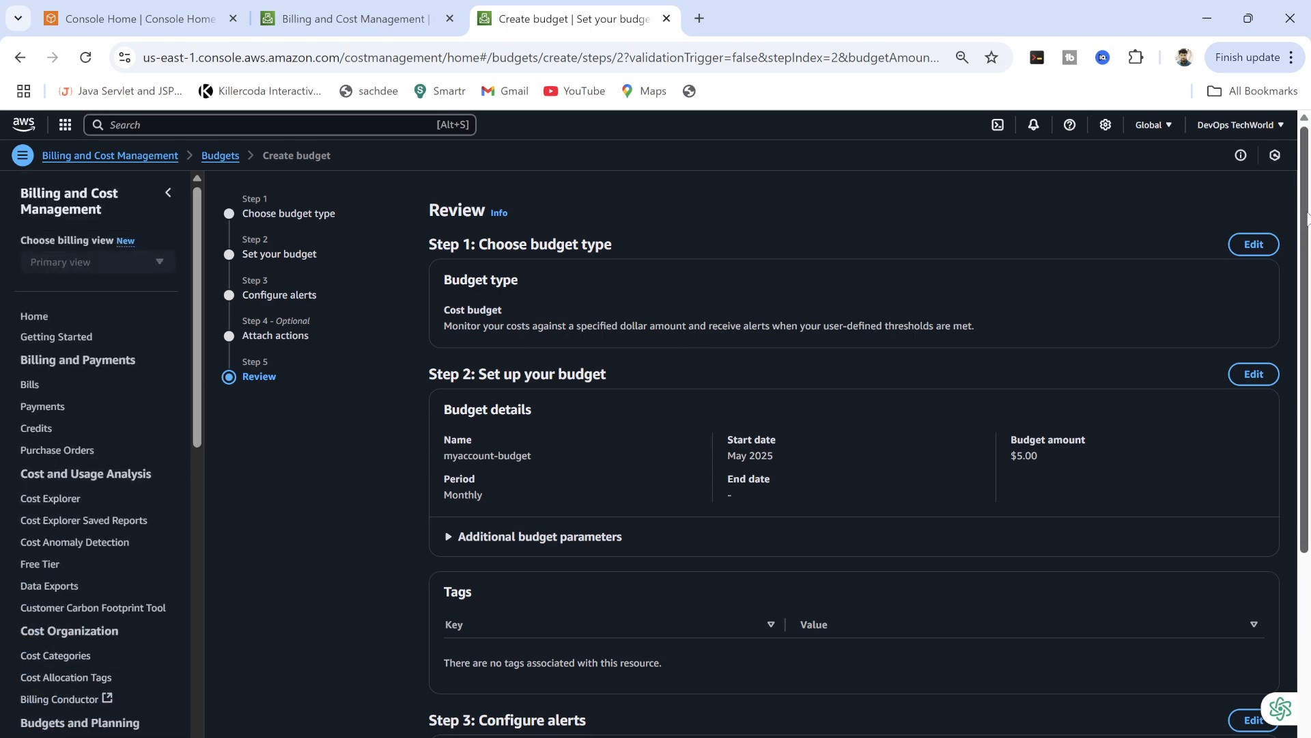
left_click_drag(1306, 237, 1309, 171)
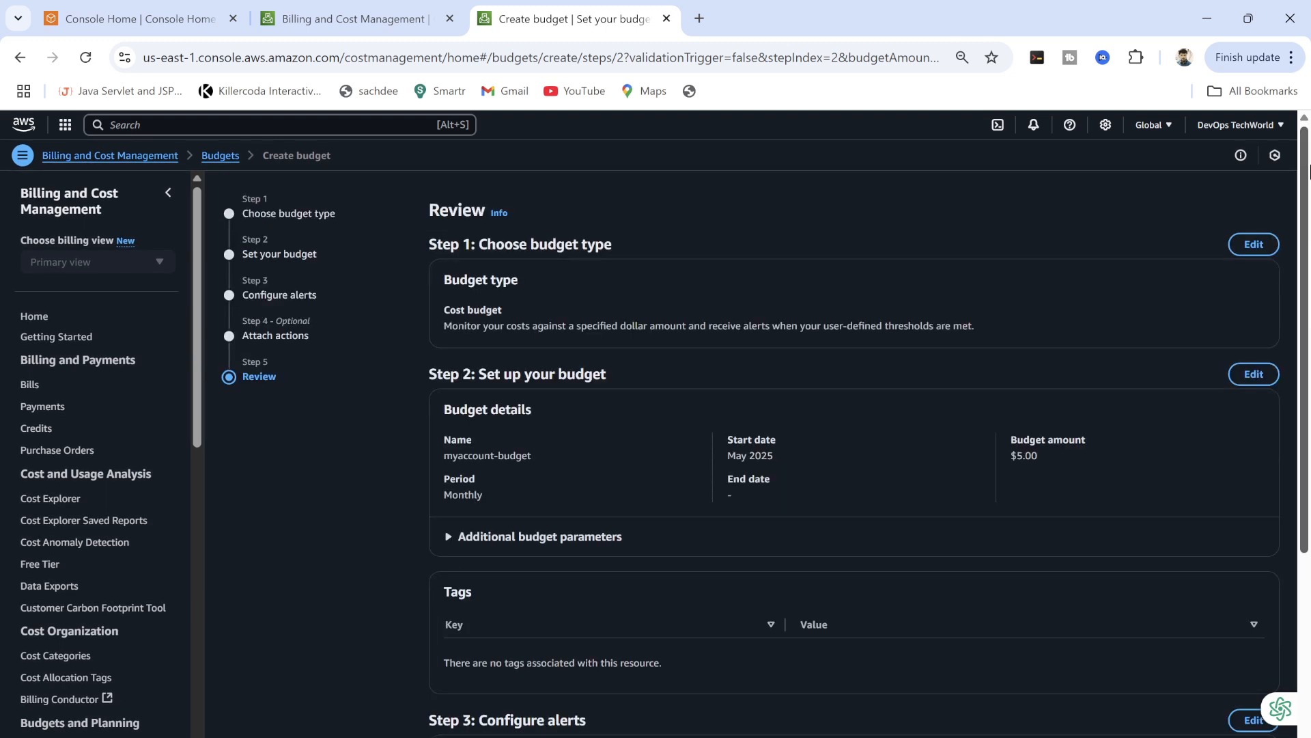